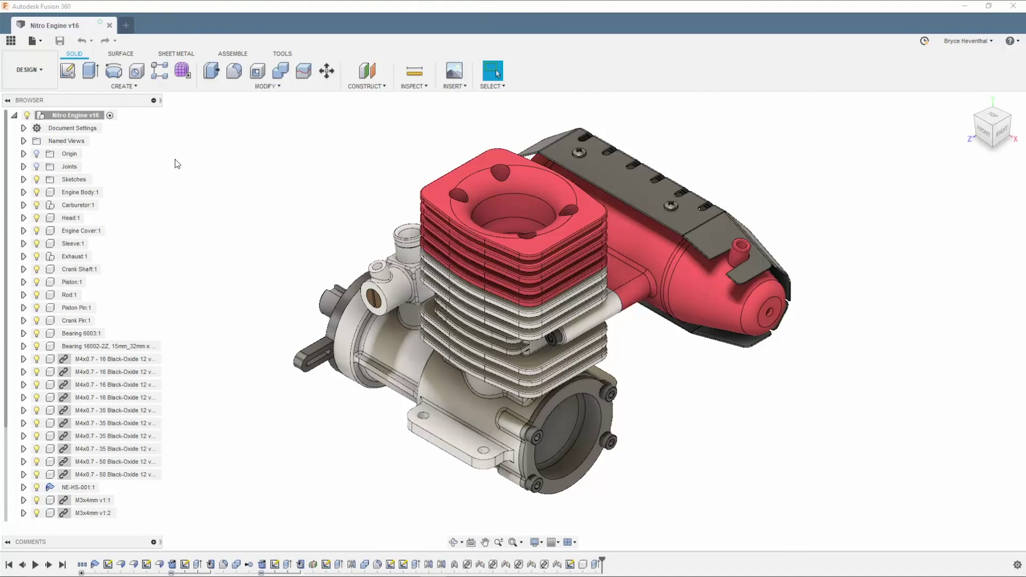
- Create a new ASME drawing template on a C-size mm sheet with the default title block
left_click(40, 43)
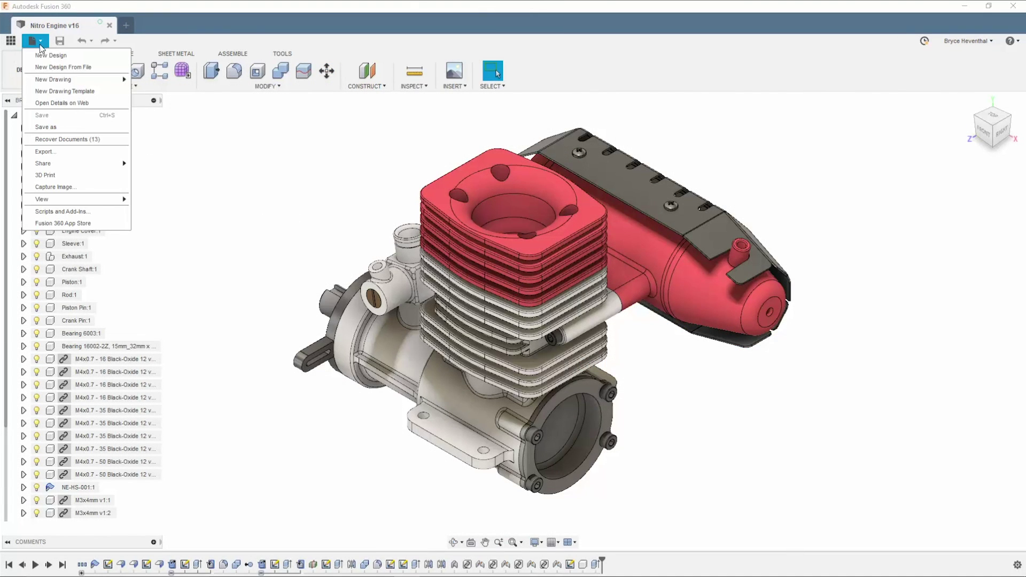
left_click(39, 96)
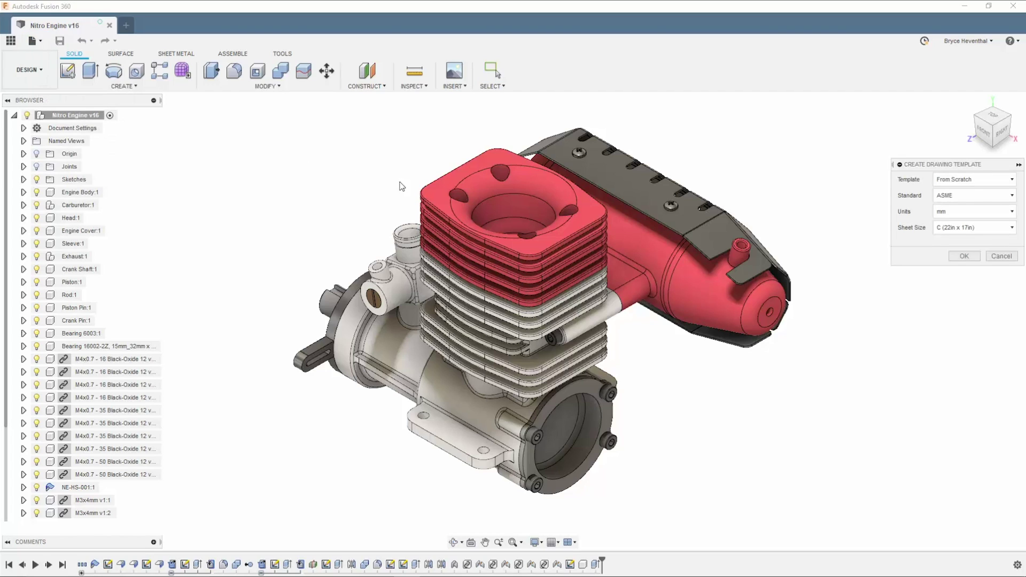
left_click(960, 260)
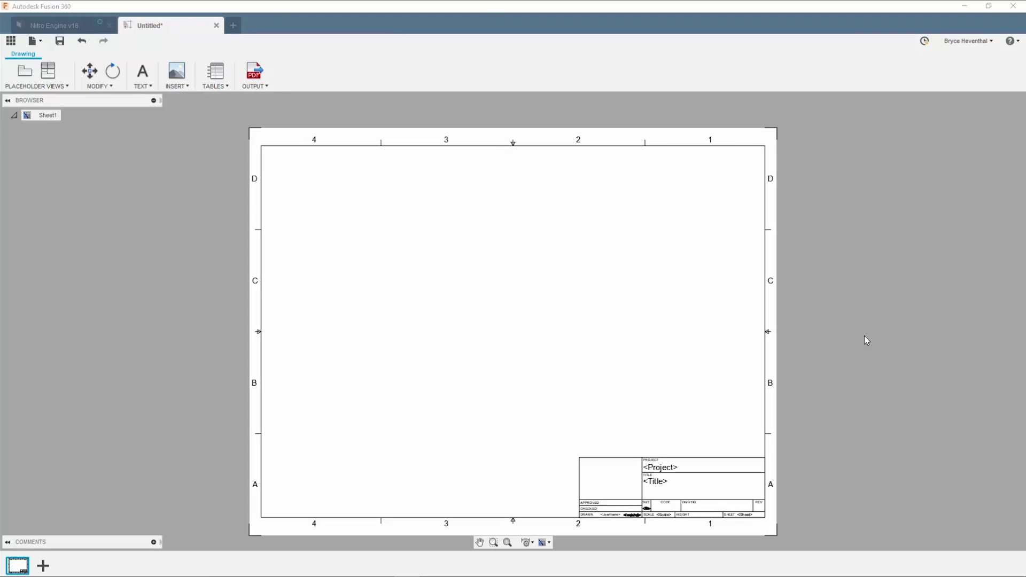
left_click(720, 459)
- Start editing the sheet's title block and add a new title block based on the default
right_click(720, 459)
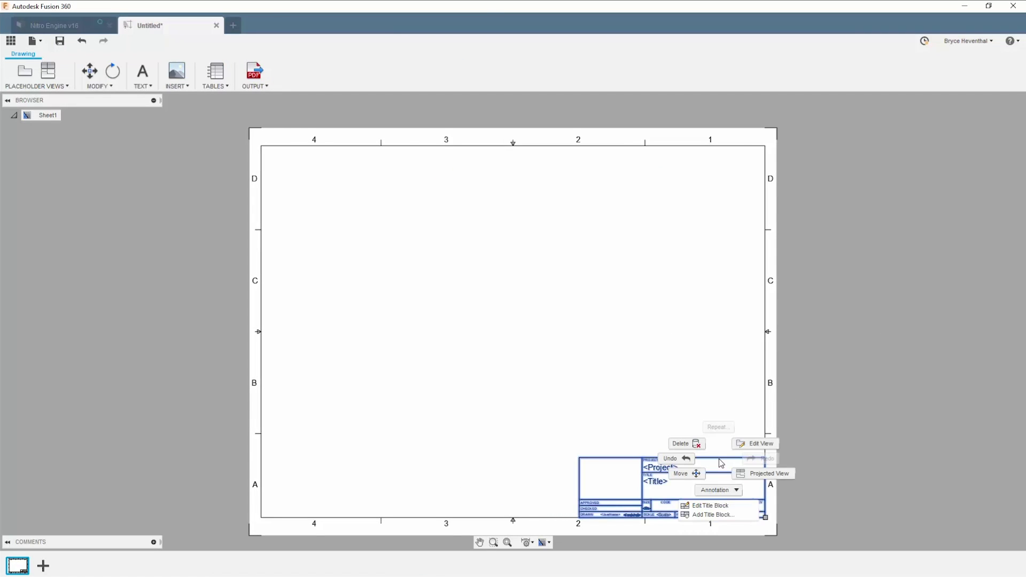
left_click(723, 506)
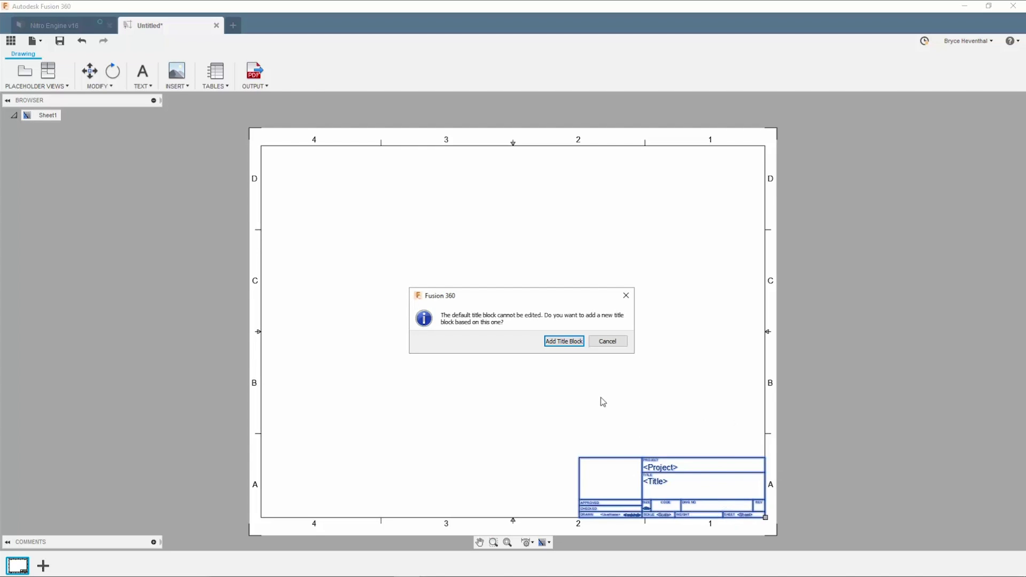
left_click(565, 342)
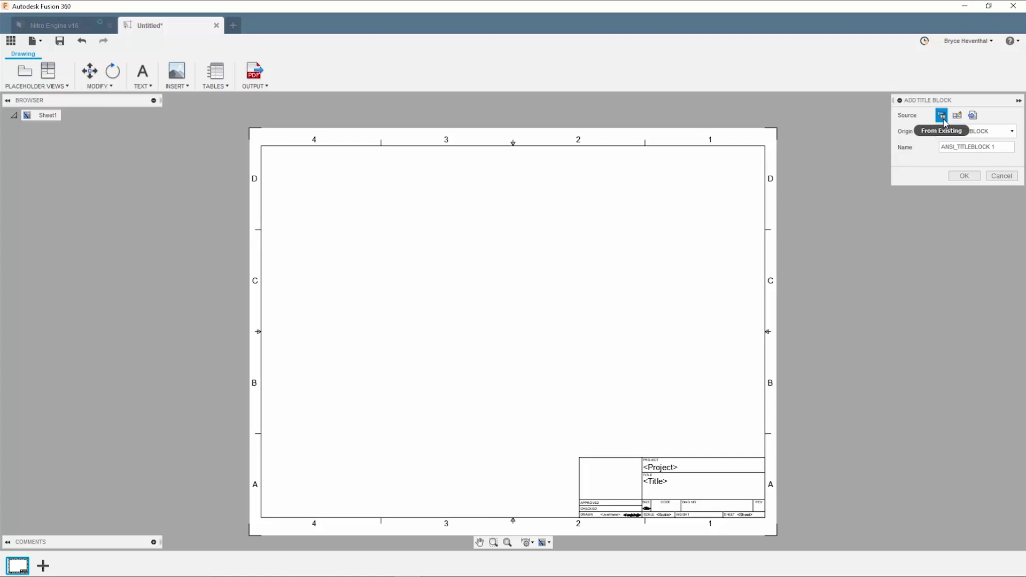
- Set the new title block's source to From Existing and begin renaming it
left_click(957, 115)
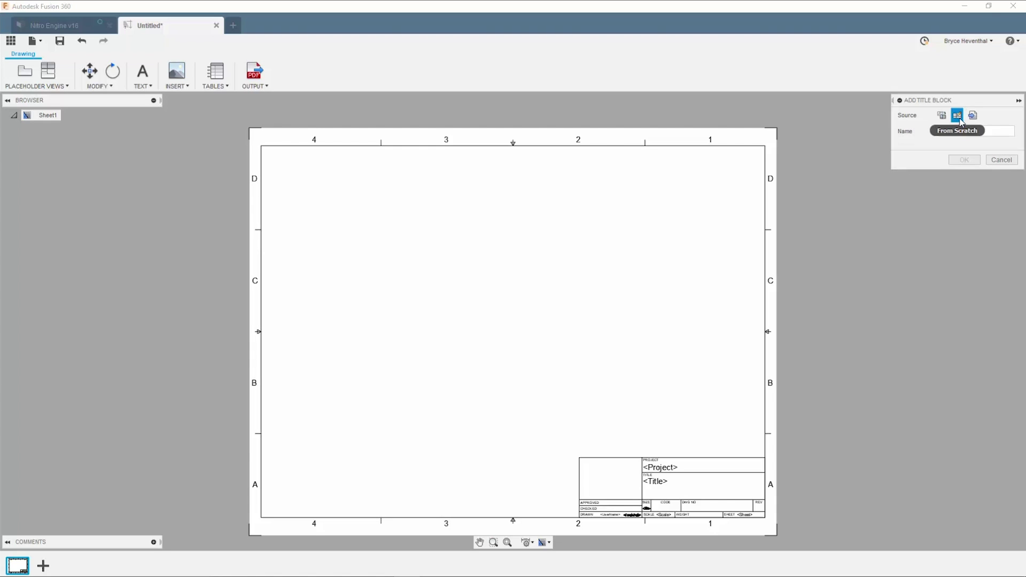
left_click(973, 116)
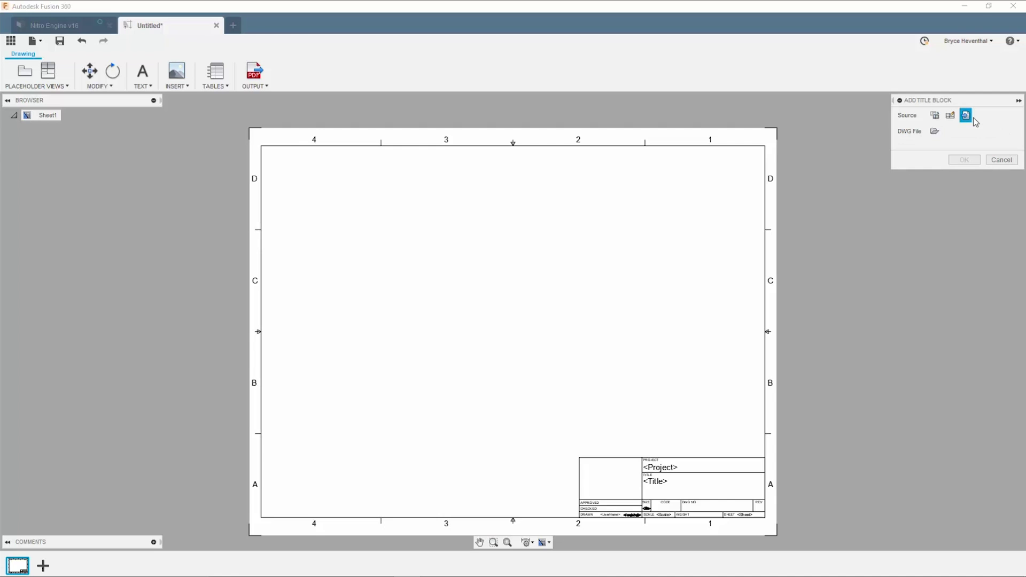
left_click(936, 116)
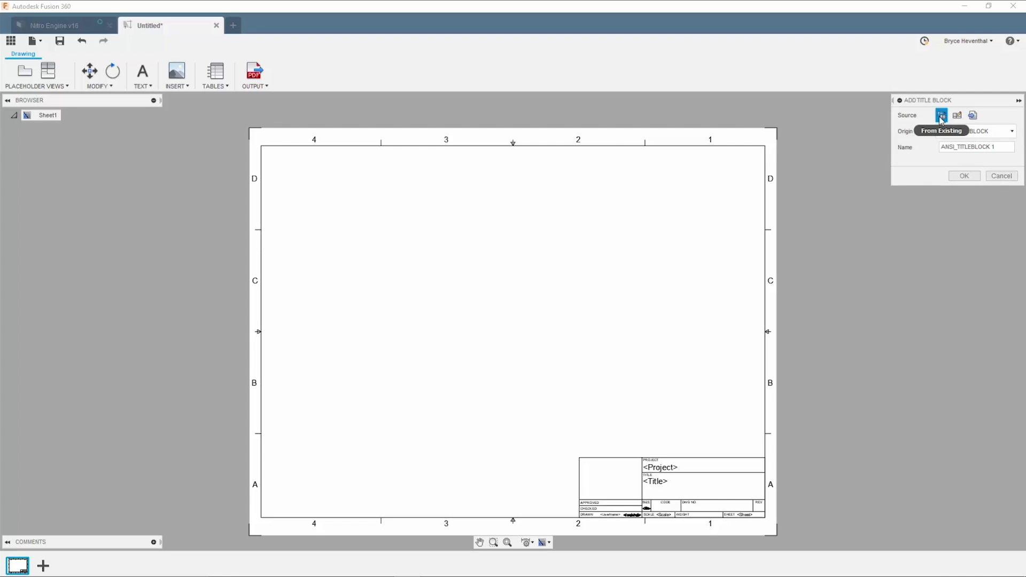
left_click(994, 146)
key("BackSpace")
key("BackSpace")
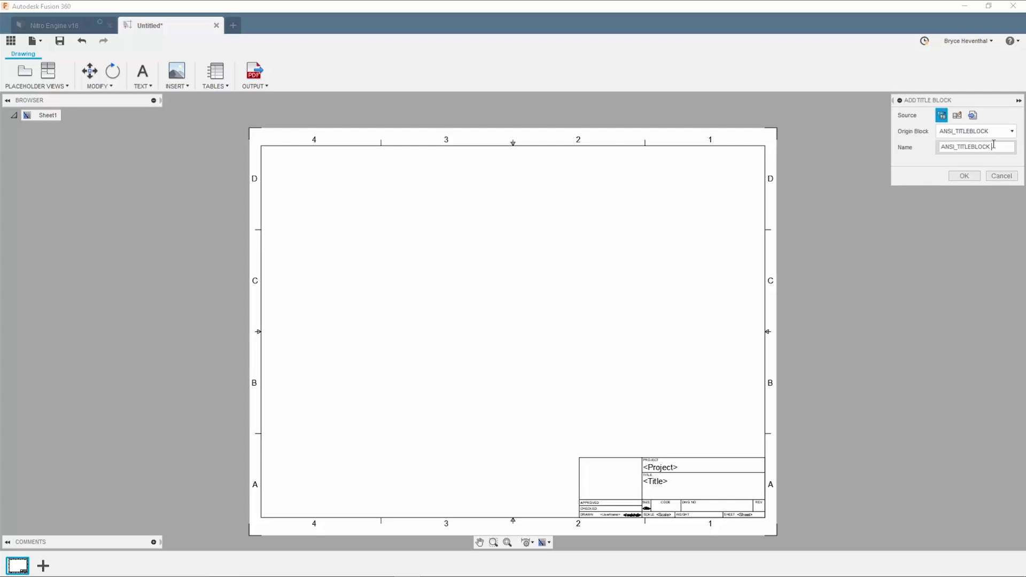
- Confirm the new title block's name and select the left-section border and row lines
type("Bryce")
key("Return")
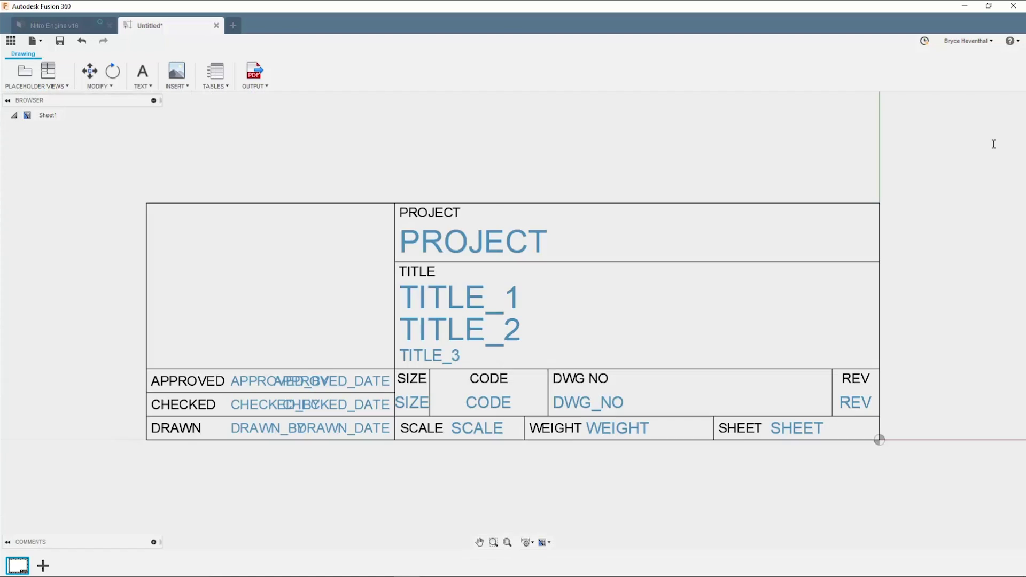
left_click(426, 204)
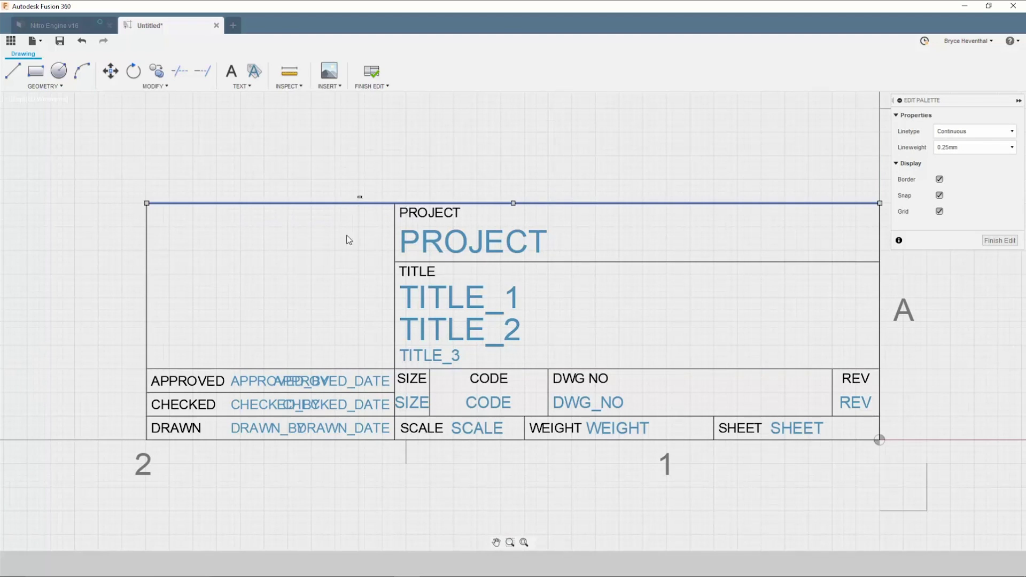
left_click(324, 369, "shift")
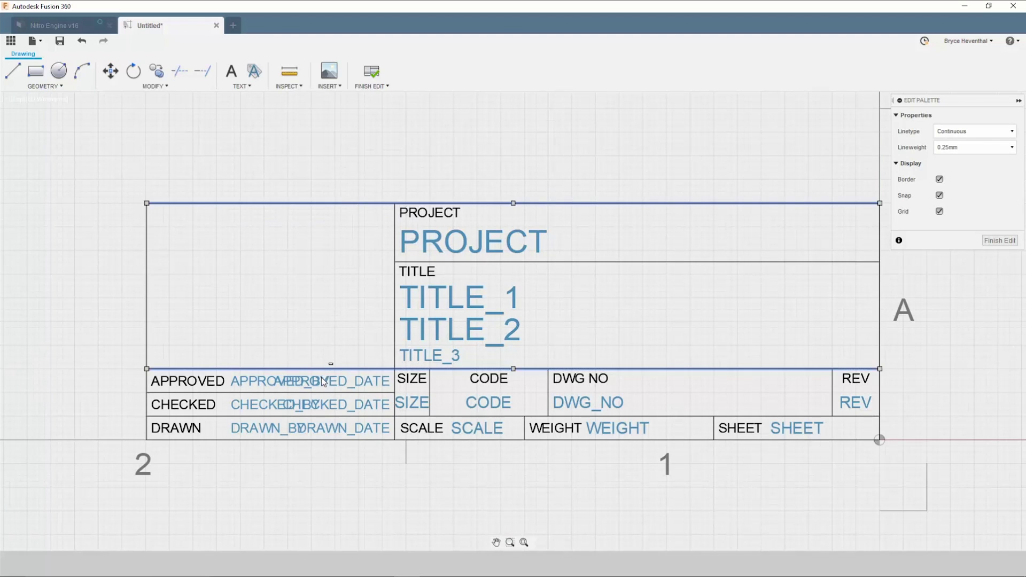
left_click(323, 416, "shift")
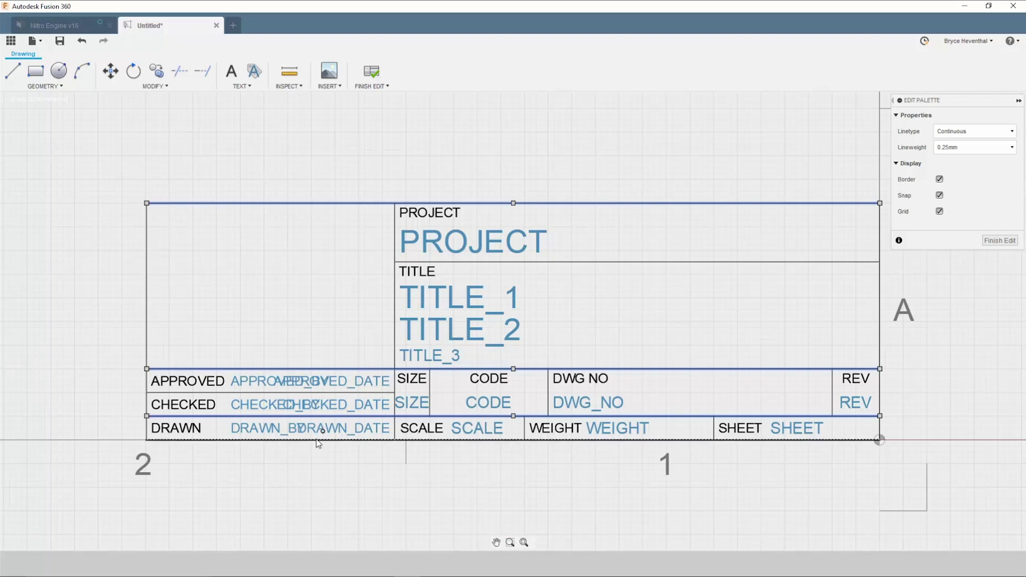
left_click(318, 439, "shift")
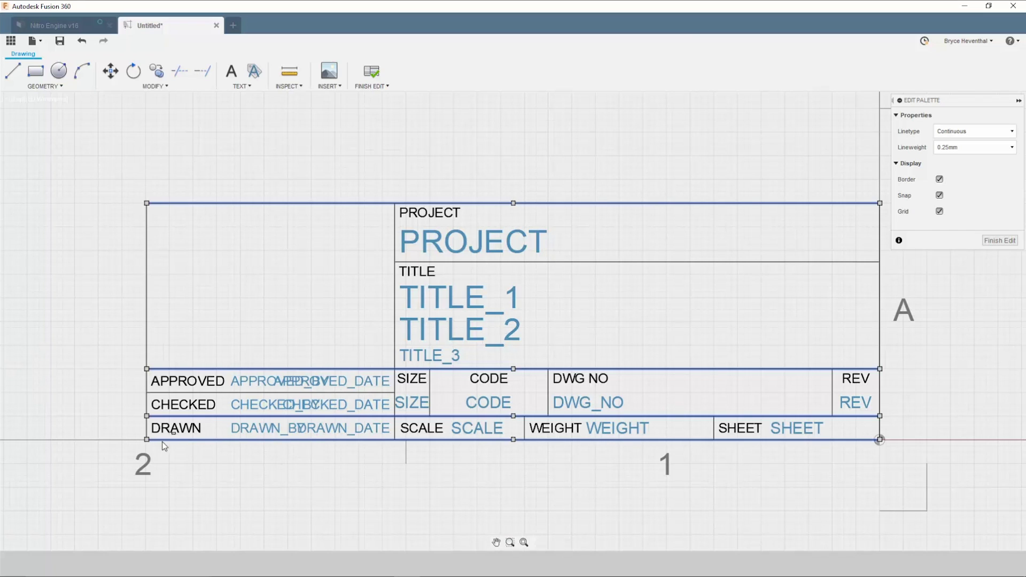
left_click(147, 428, "shift")
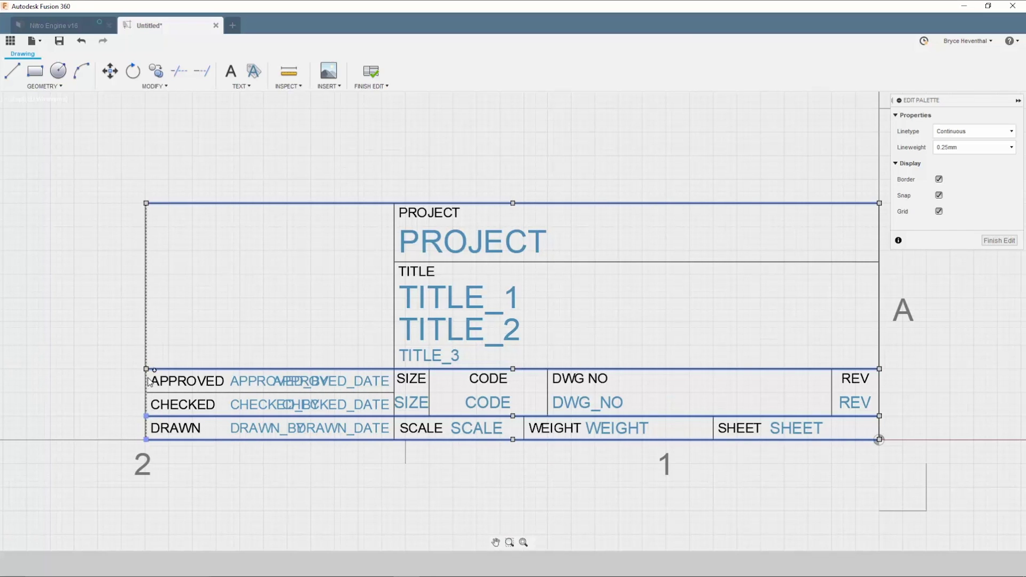
left_click(147, 278, "shift")
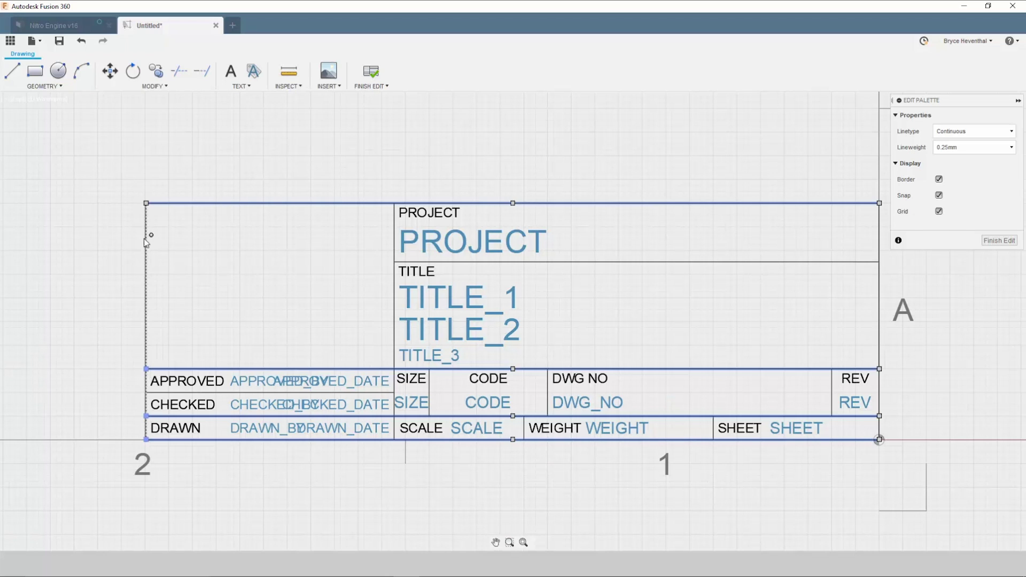
- Stretch the lines back to the PROJECT/TITLE divider and delete the leftover left-section lines and labels
key("l")
left_click(147, 203)
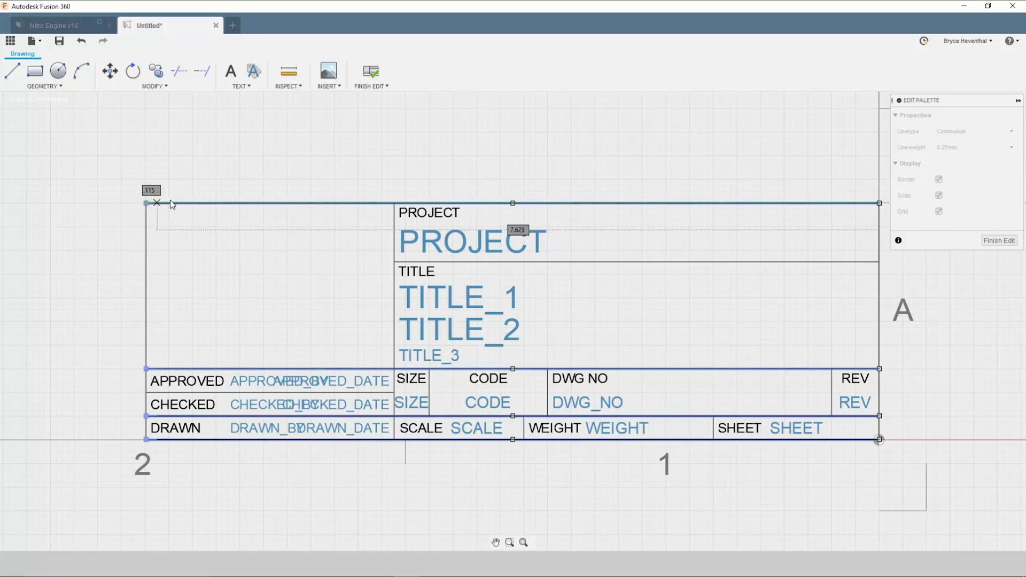
left_click(394, 204)
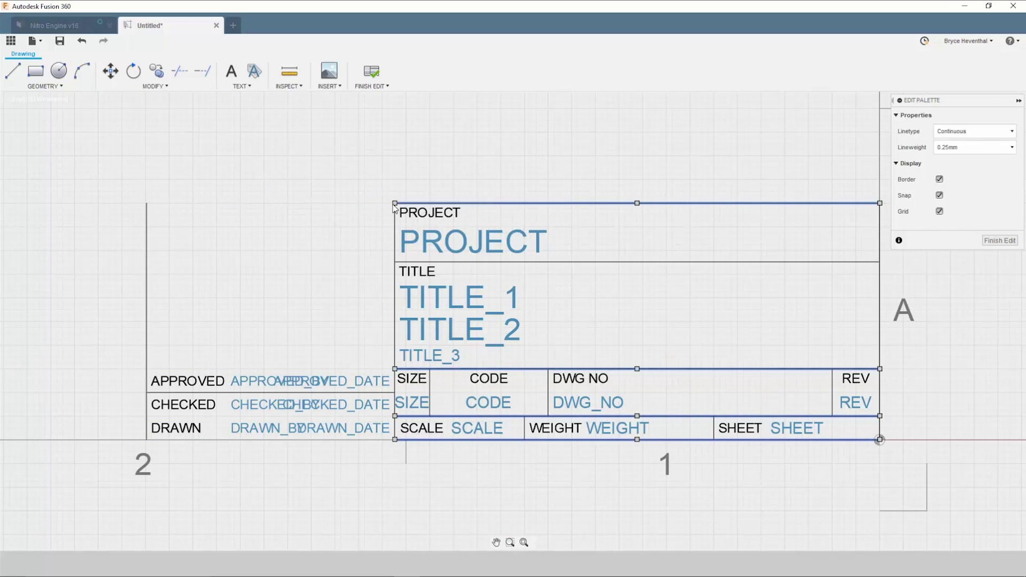
left_click(344, 203)
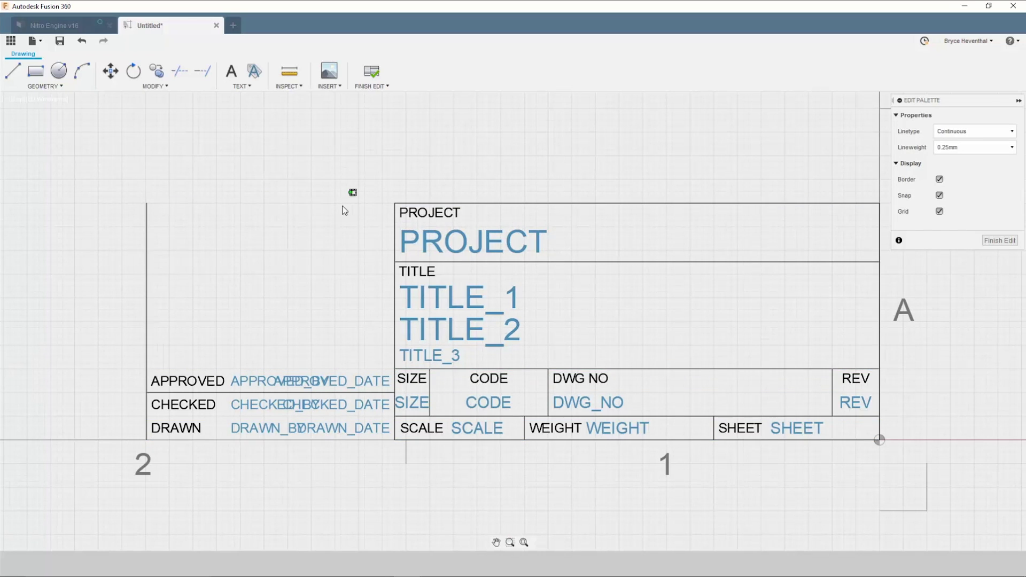
left_click(142, 438)
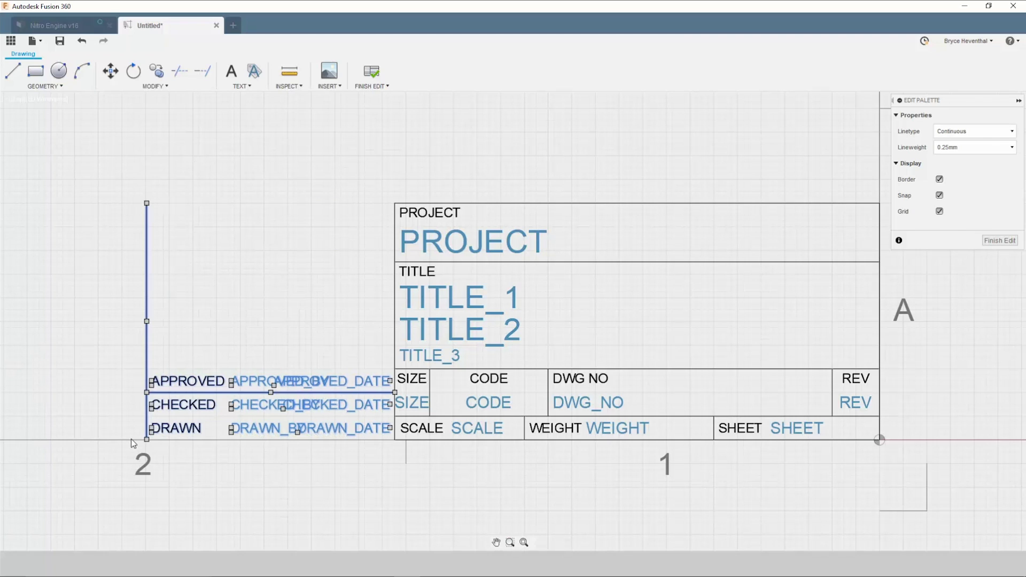
key("Delete")
- Draw a line from the divider near TITLE_3 leftward, then down to the bottom border
left_click(13, 72)
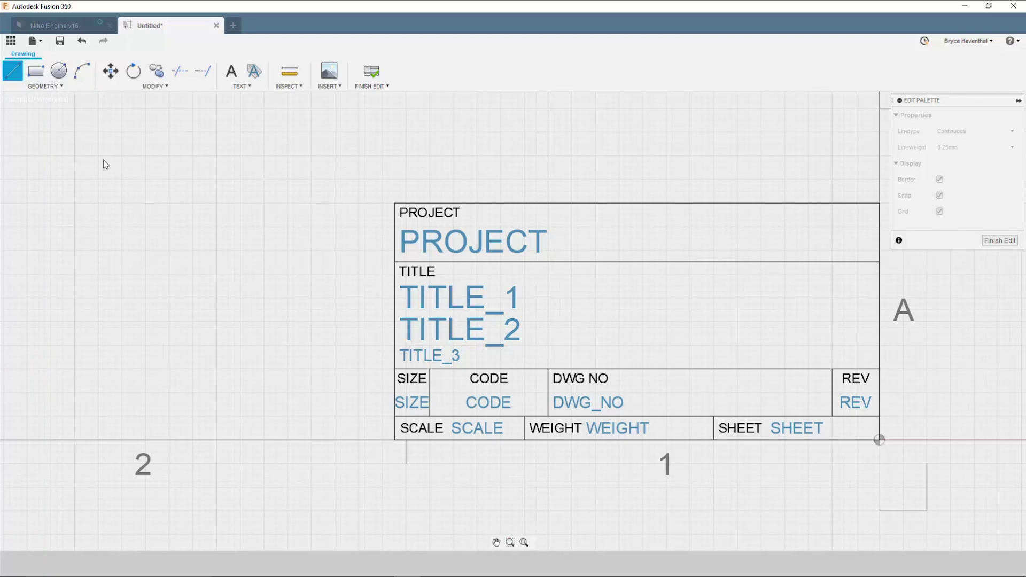
left_click(395, 357)
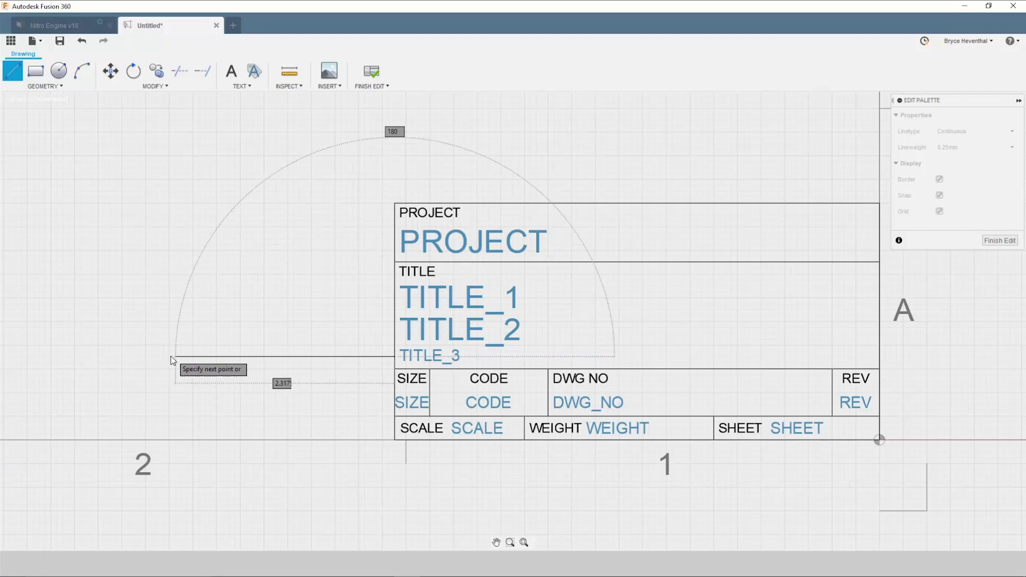
left_click(140, 356)
left_click(139, 439)
key("Escape")
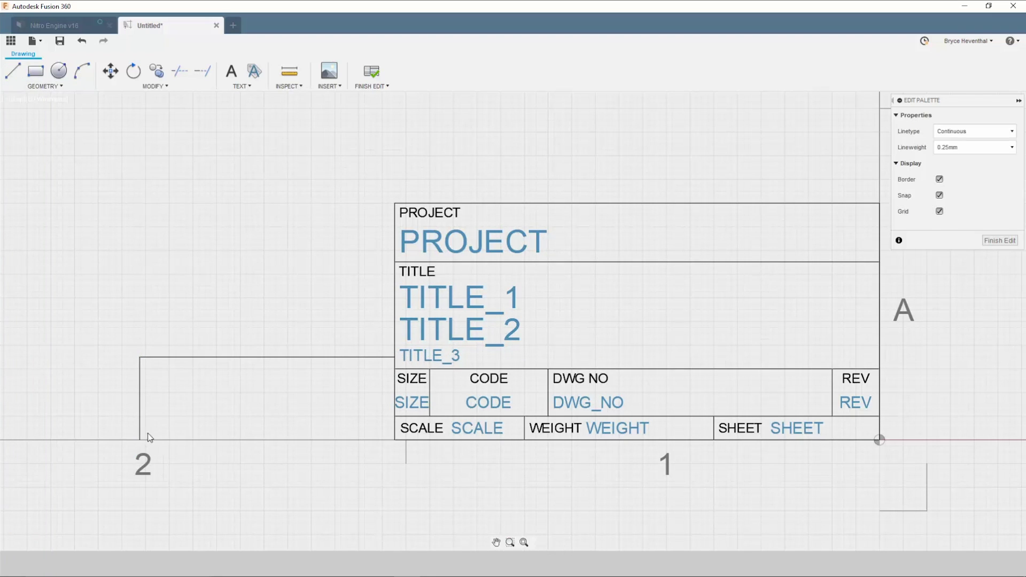
- Set the new horizontal line to Continuous linetype with 0.25mm lineweight
left_click(205, 356)
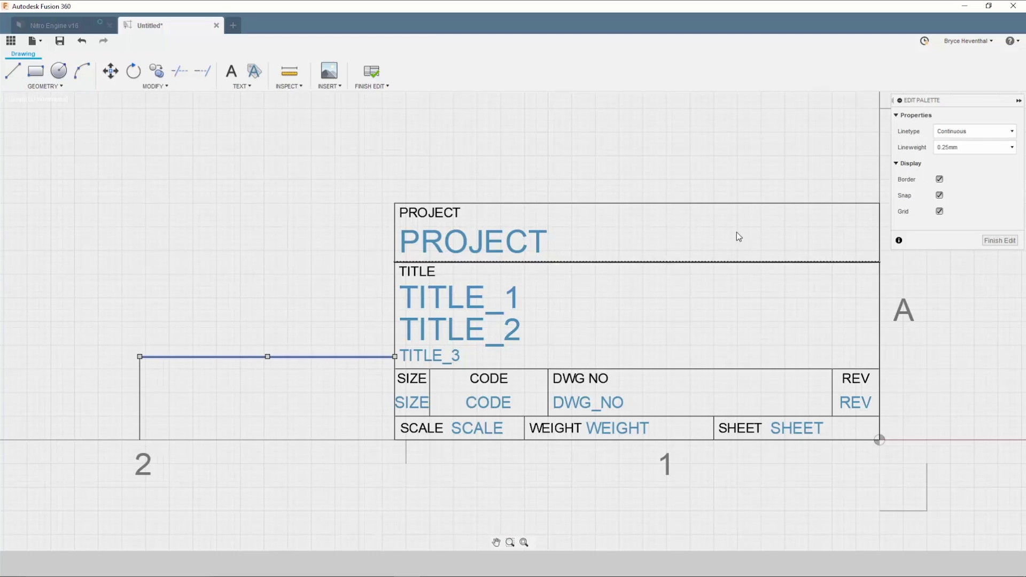
left_click(971, 132)
left_click(973, 156)
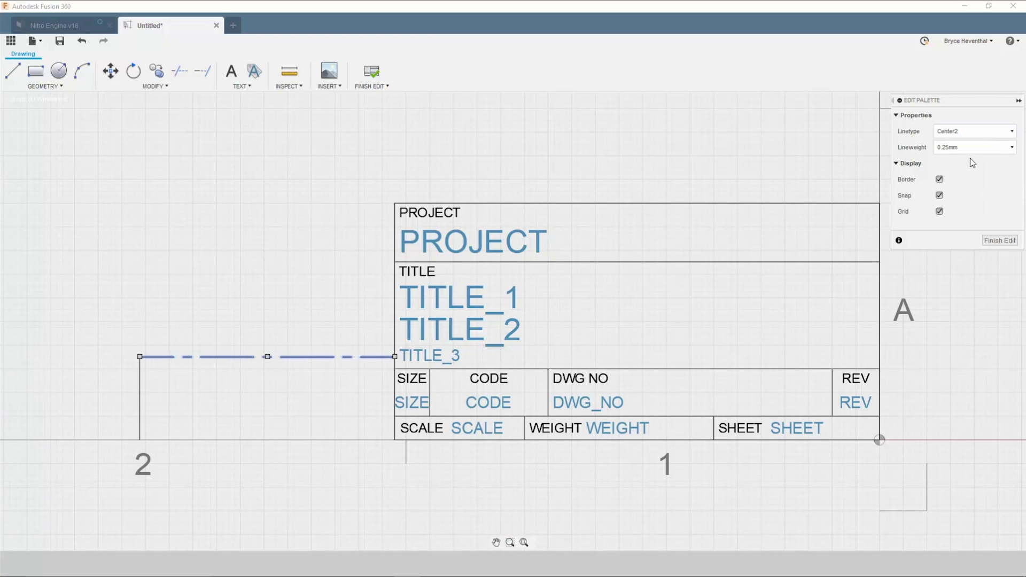
left_click(972, 132)
left_click(960, 208)
left_click(968, 149)
left_click(964, 197)
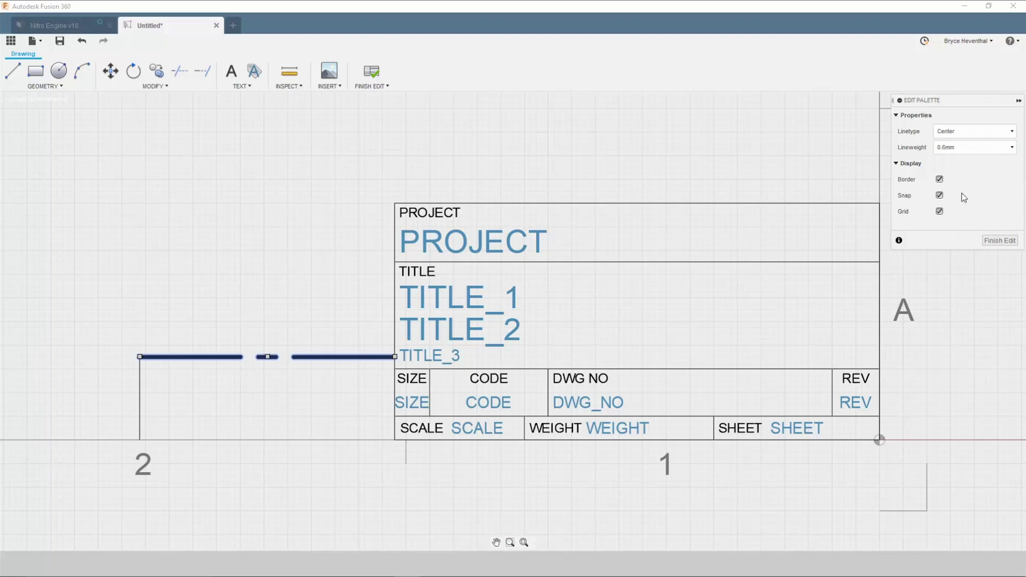
left_click(967, 132)
left_click(957, 140)
left_click(968, 148)
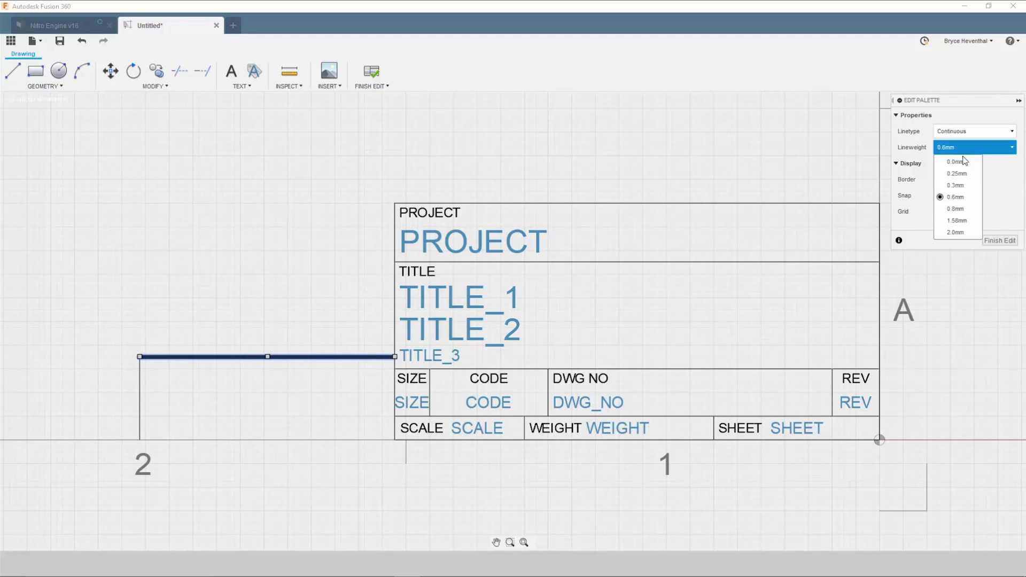
left_click(962, 175)
left_click(910, 163)
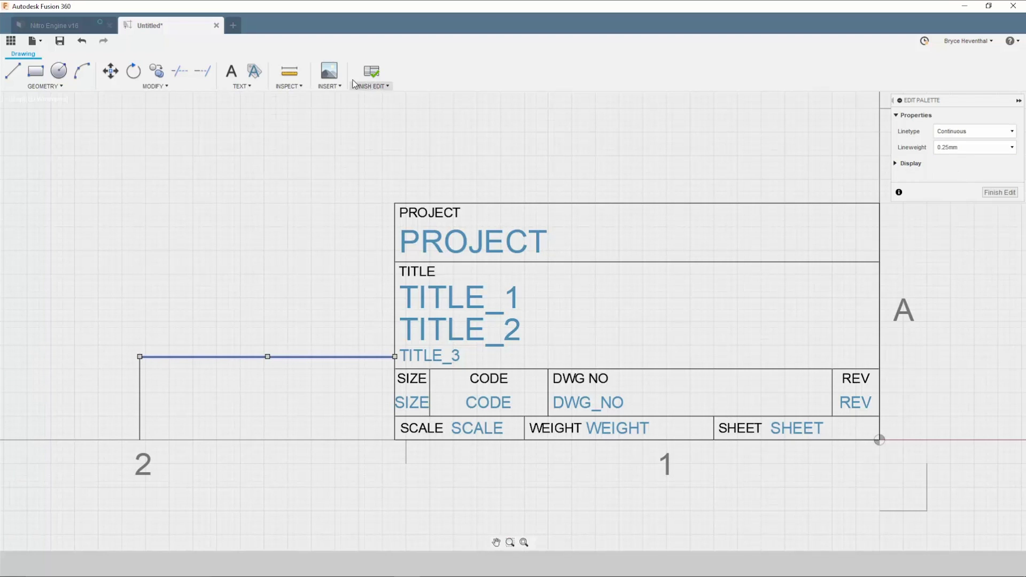
- Insert acmeengineering.png into the new lower-left cell at 0.70 scale
left_click(330, 71)
left_click(259, 87)
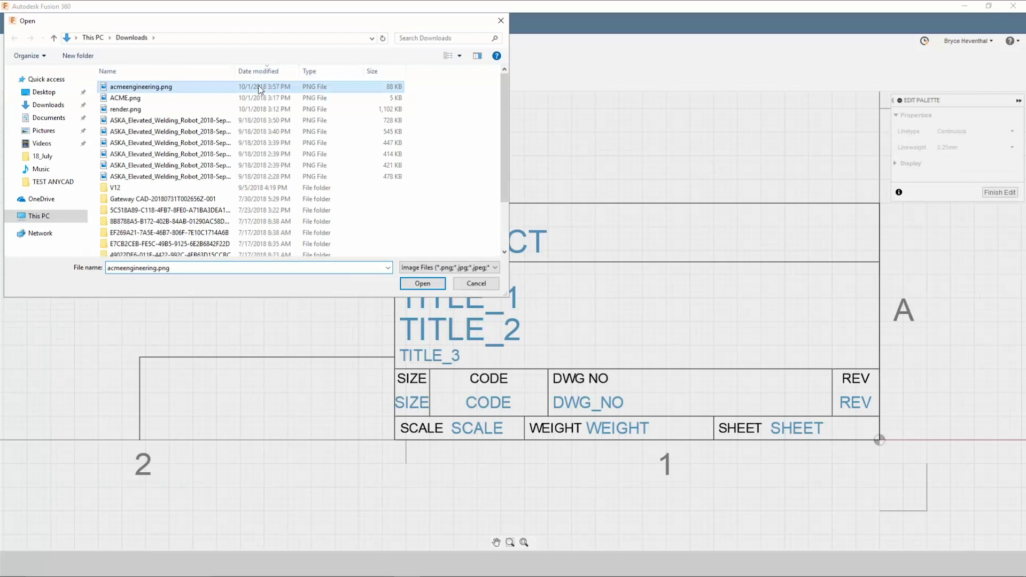
left_click(423, 283)
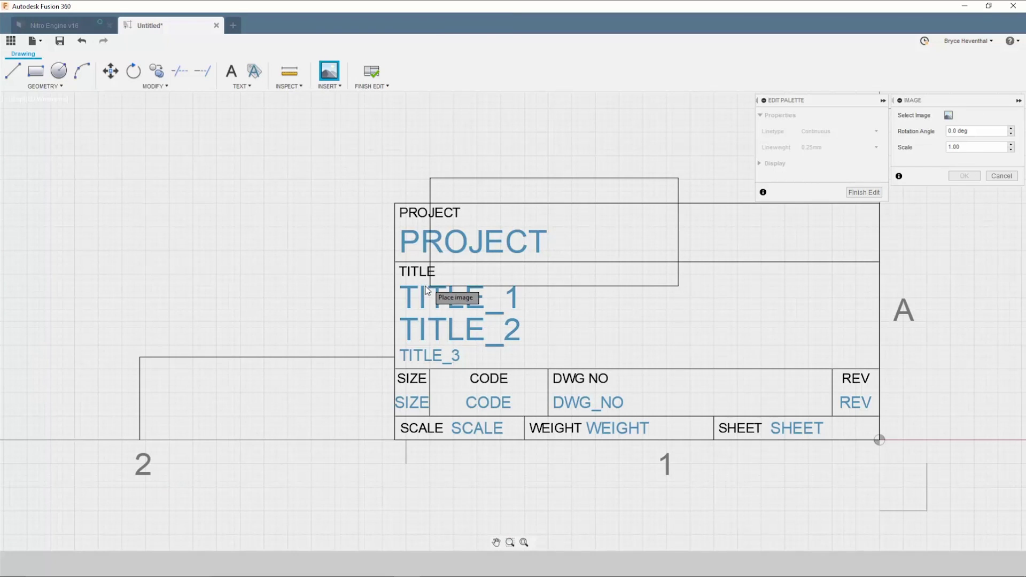
left_click(395, 357)
left_click(140, 440)
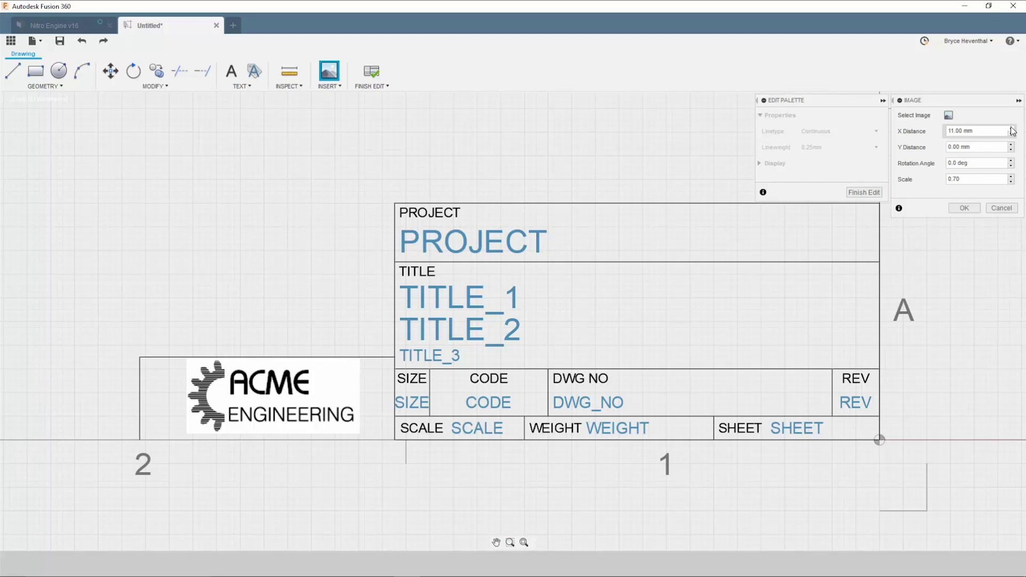
key("Return")
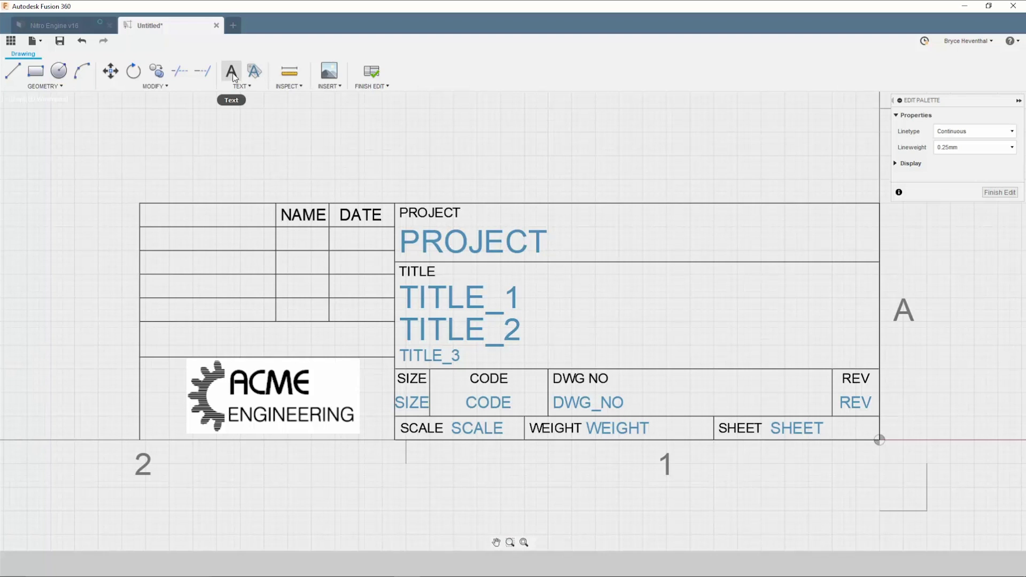
- Add a DRAWN text label in the top-left row and shift it into alignment
left_click(233, 75)
left_click(151, 234)
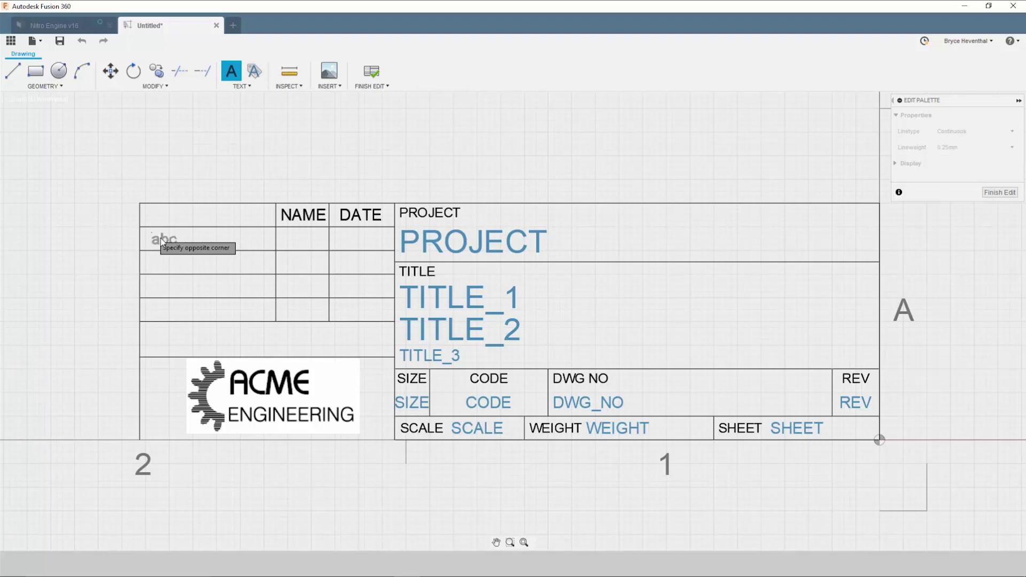
left_click(235, 251)
type("DRAW")
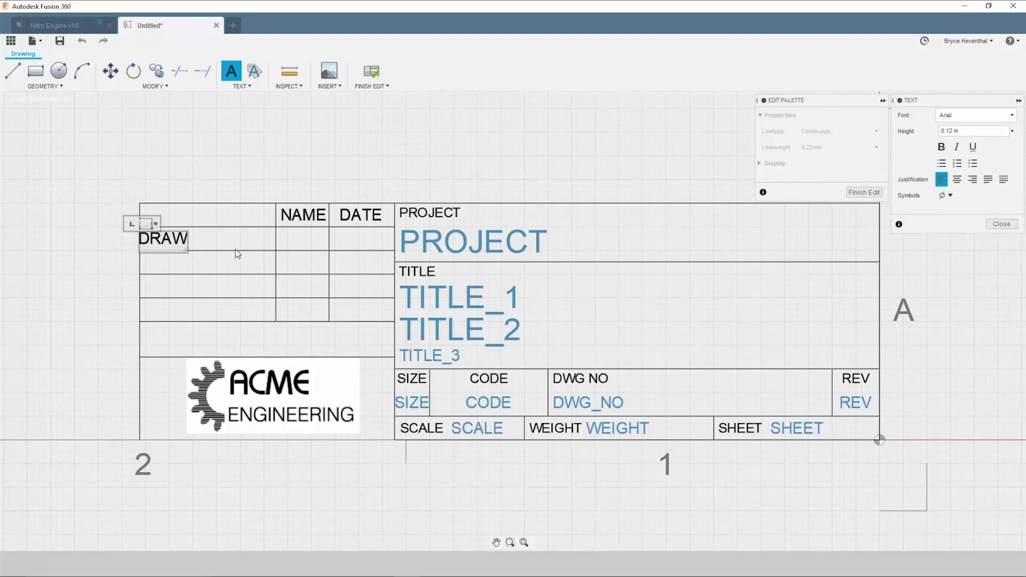
type("N")
left_click(128, 281)
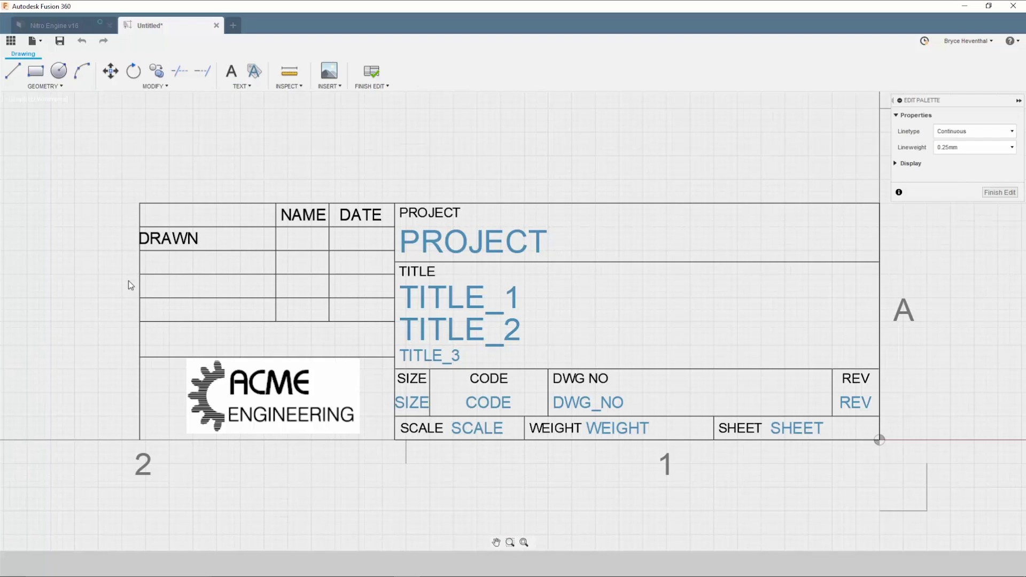
left_click(161, 239)
left_click_drag(140, 232, 152, 233)
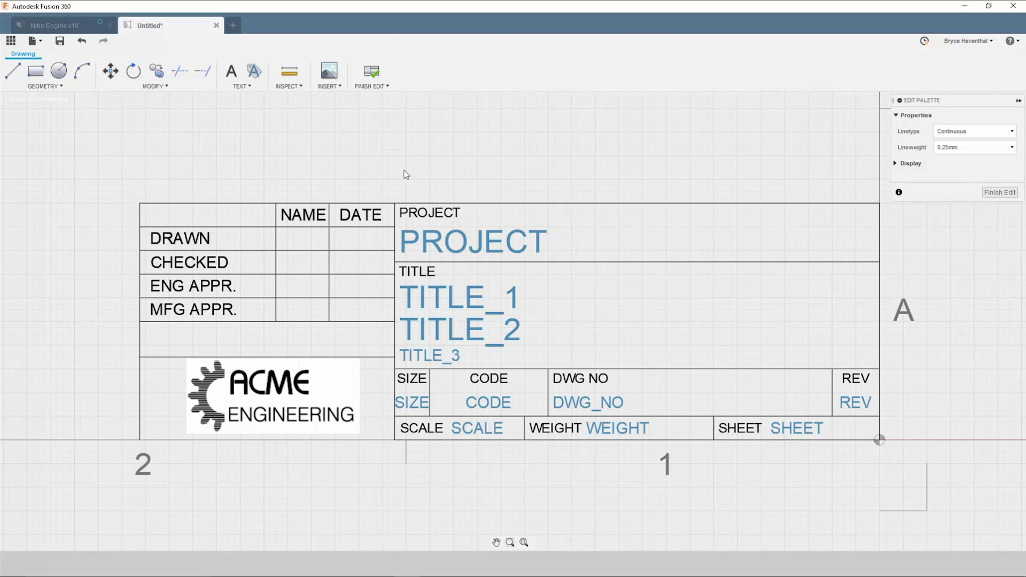
left_click(254, 75)
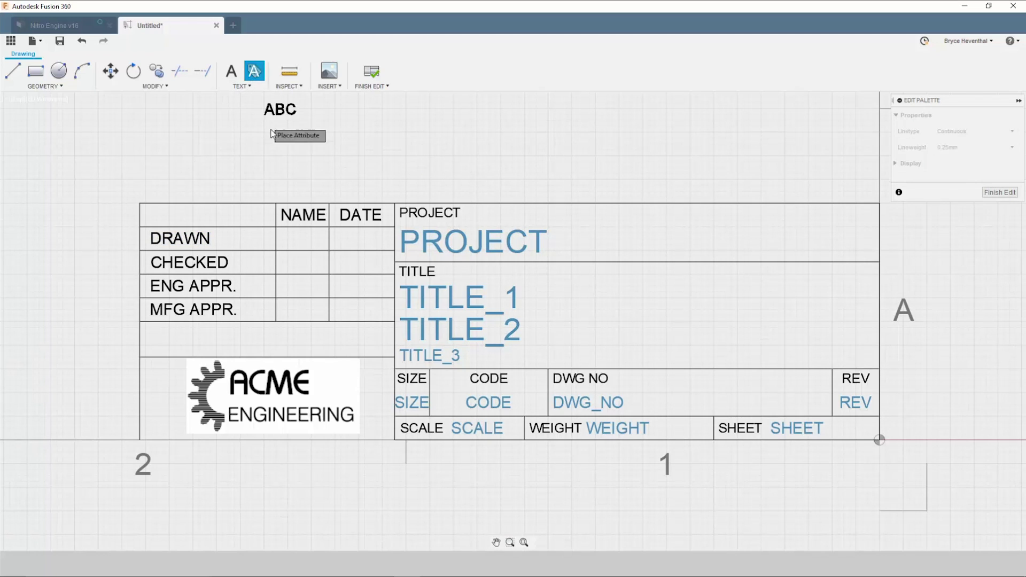
- Place a Drawn By attribute in the DRAWN row's NAME cell
left_click(288, 246)
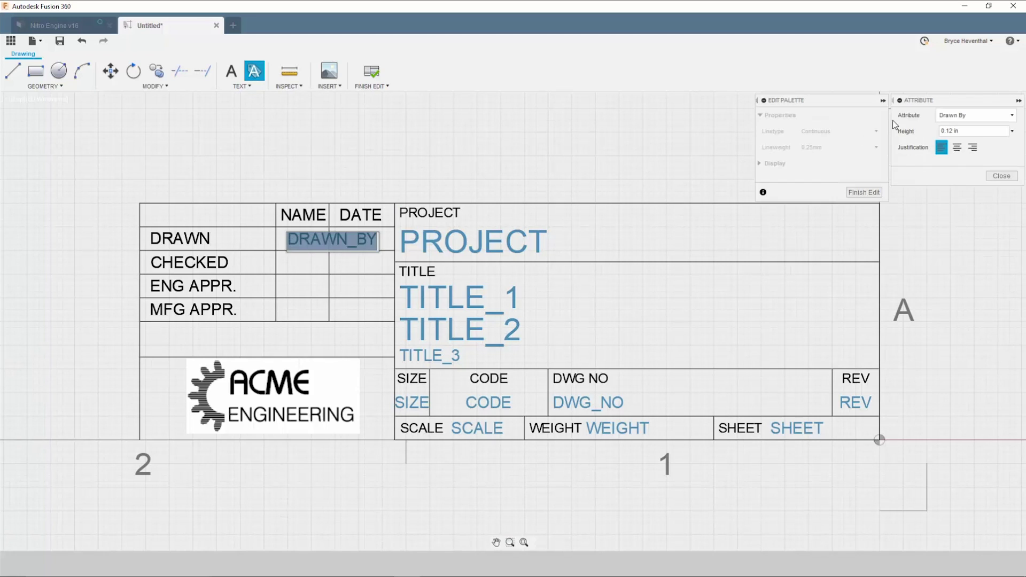
left_click(979, 113)
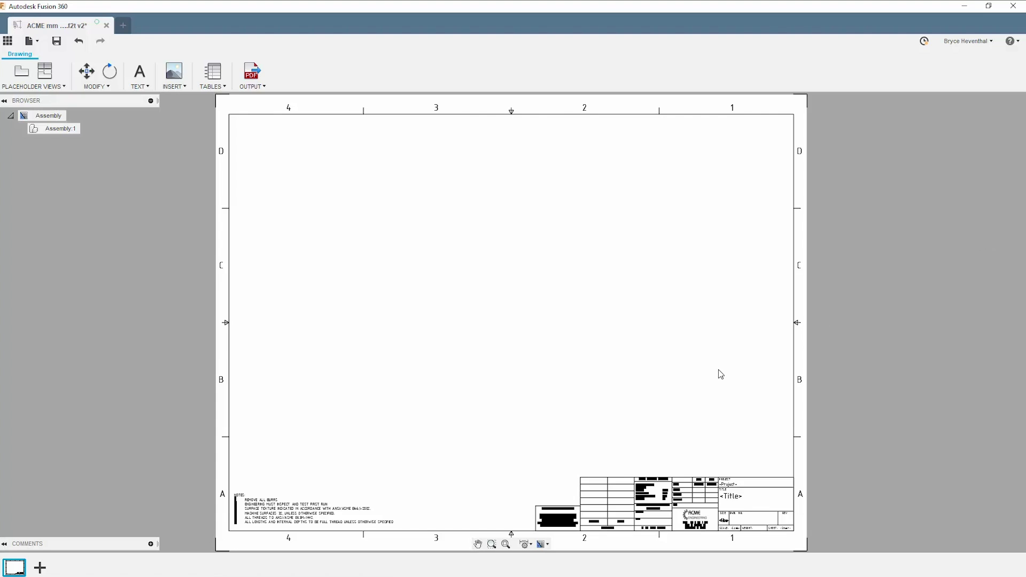
- Add a second sheet sized A (8.5in x 11in) with the ANSI_TITLEBLOCK SHORT title block
left_click(40, 568)
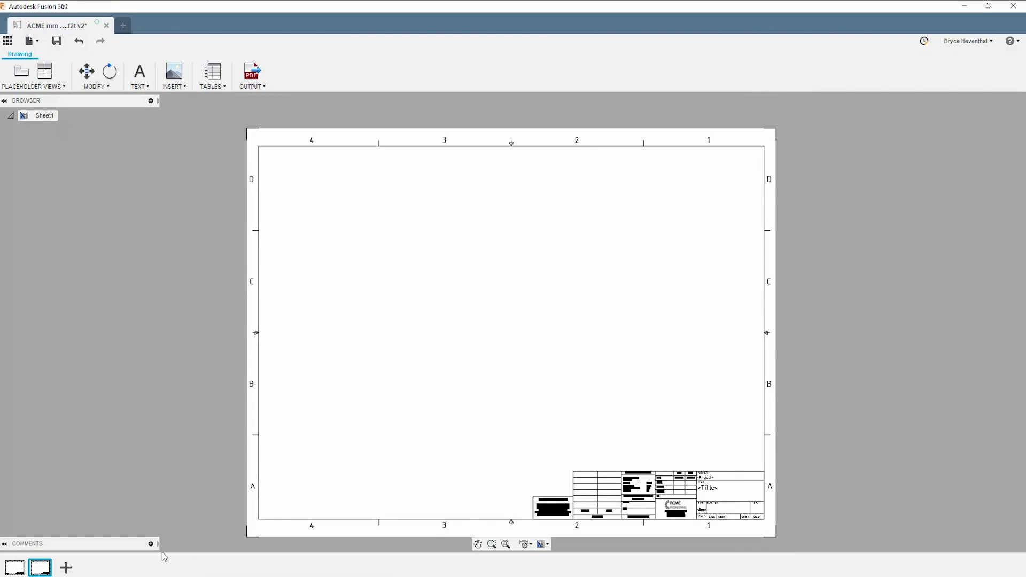
left_click(543, 545)
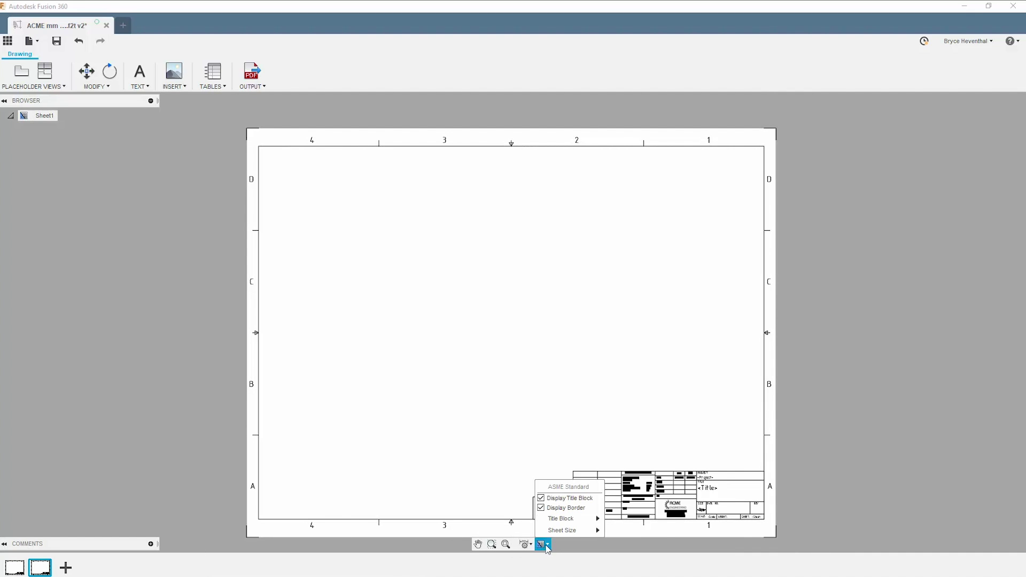
mouse_move(561, 531)
left_click(622, 514)
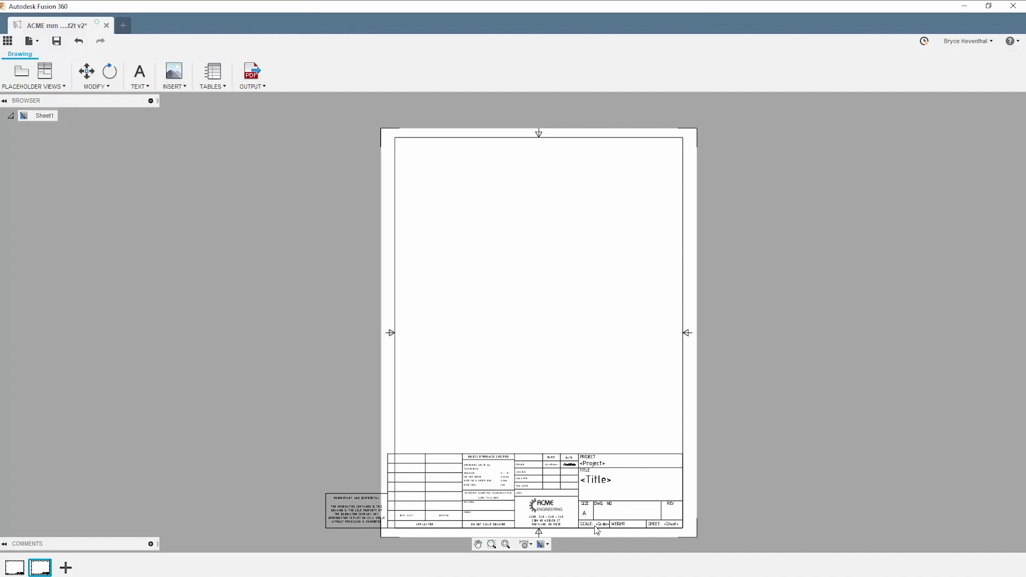
left_click(543, 546)
mouse_move(562, 521)
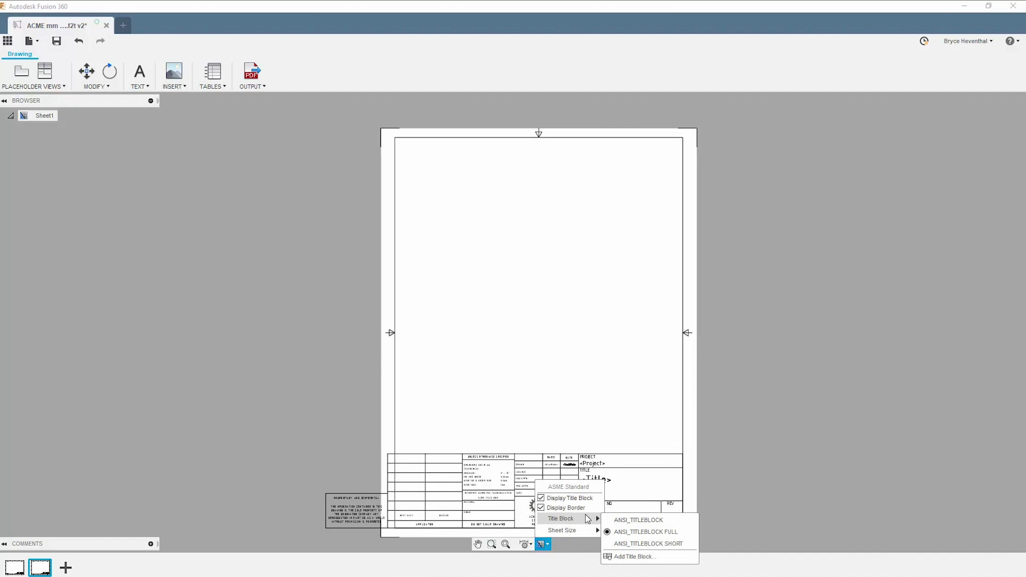
left_click(620, 541)
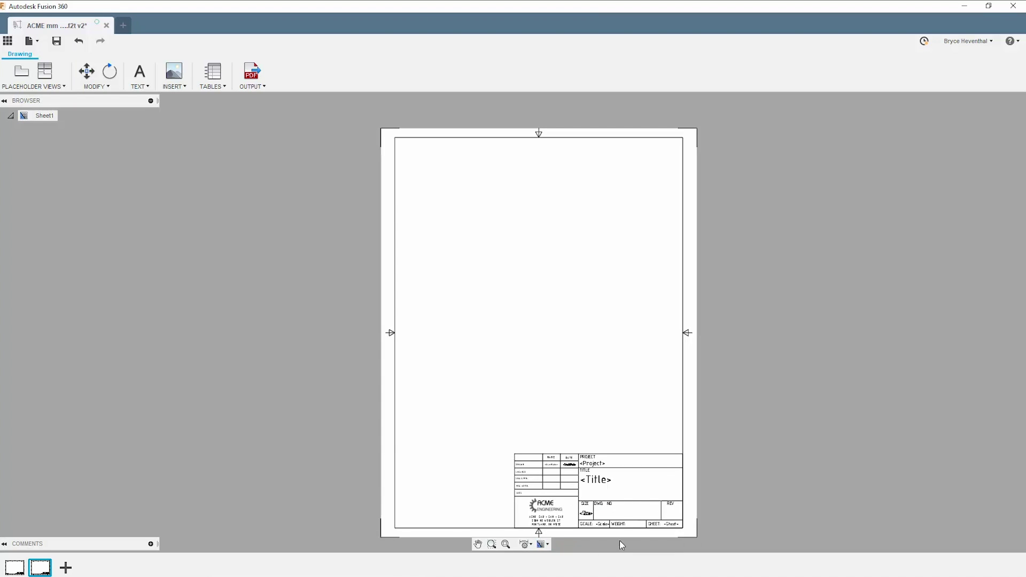
- Place a shaded NE Isometric Assembly placeholder base view near the sheet centre
left_click(21, 73)
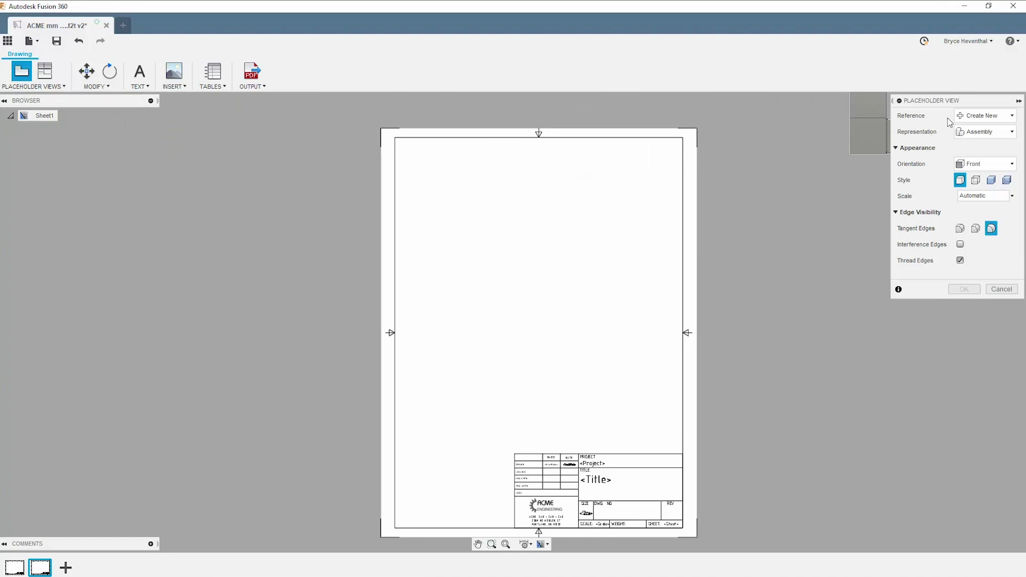
left_click(988, 133)
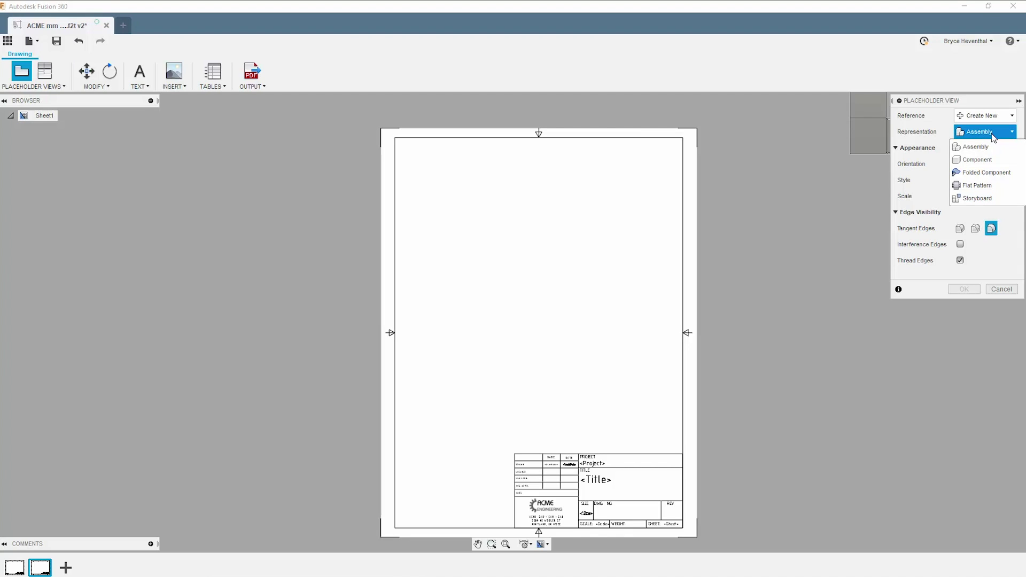
left_click(992, 133)
left_click(992, 179)
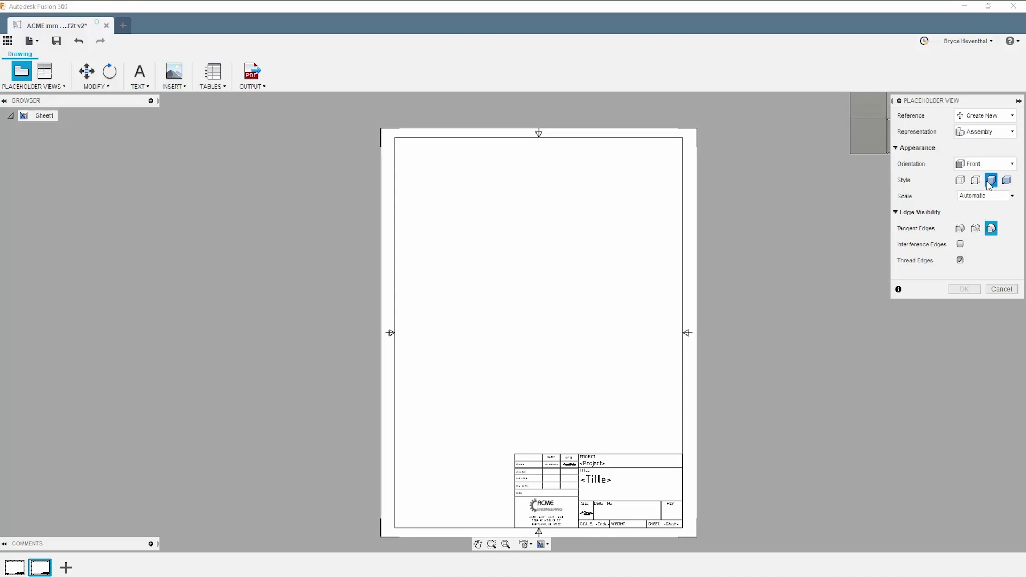
left_click(960, 228)
left_click(986, 163)
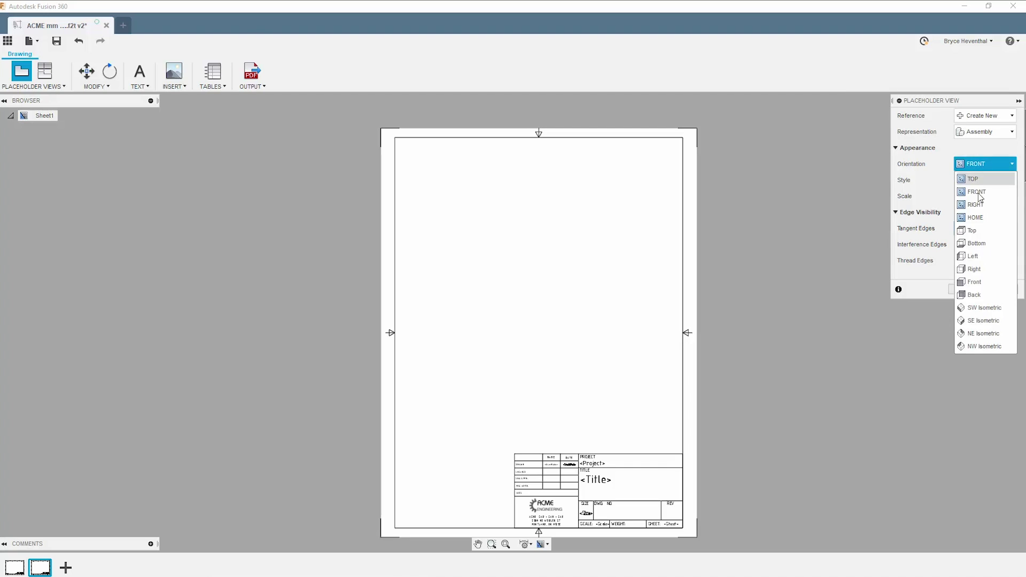
left_click(972, 332)
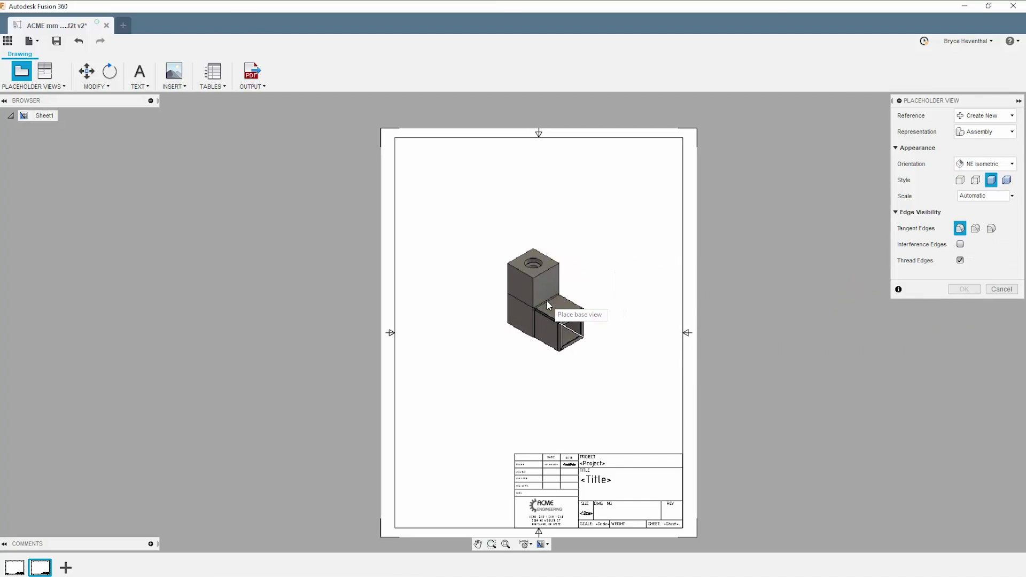
left_click(546, 300)
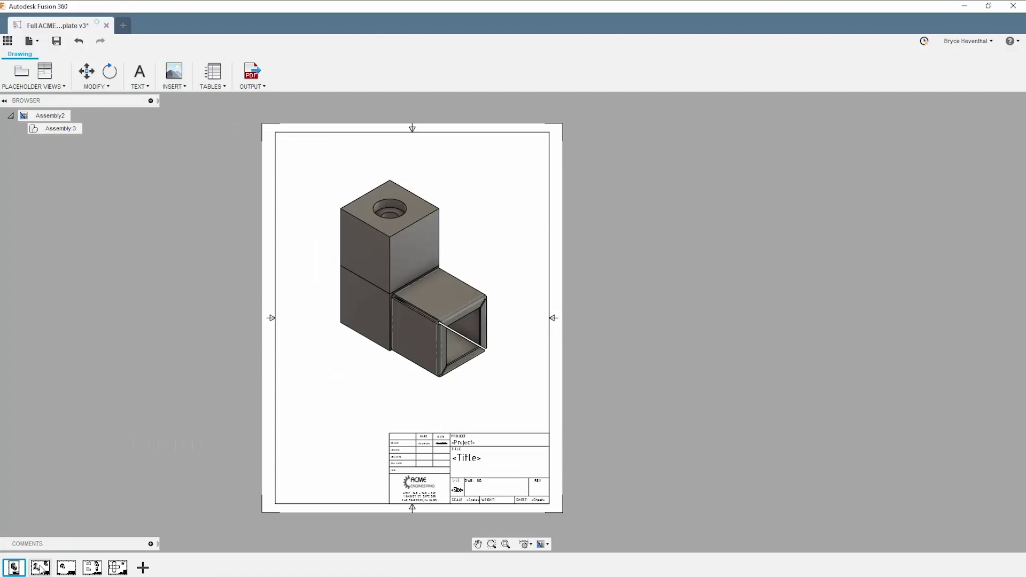
- Review the other template sheets: balloons and parts list, four views, and flat pattern
left_click(40, 568)
left_click(65, 568)
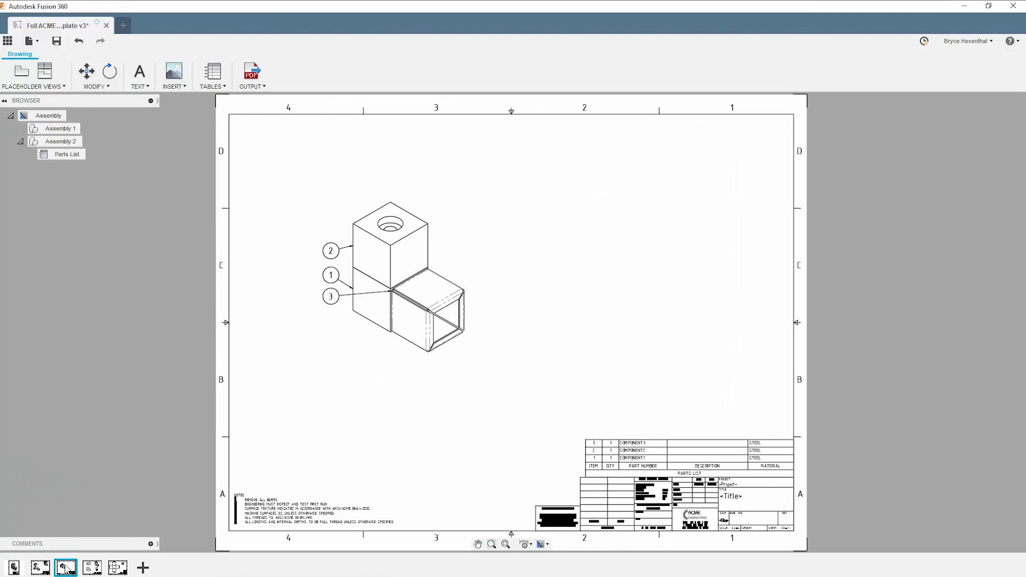
left_click(92, 567)
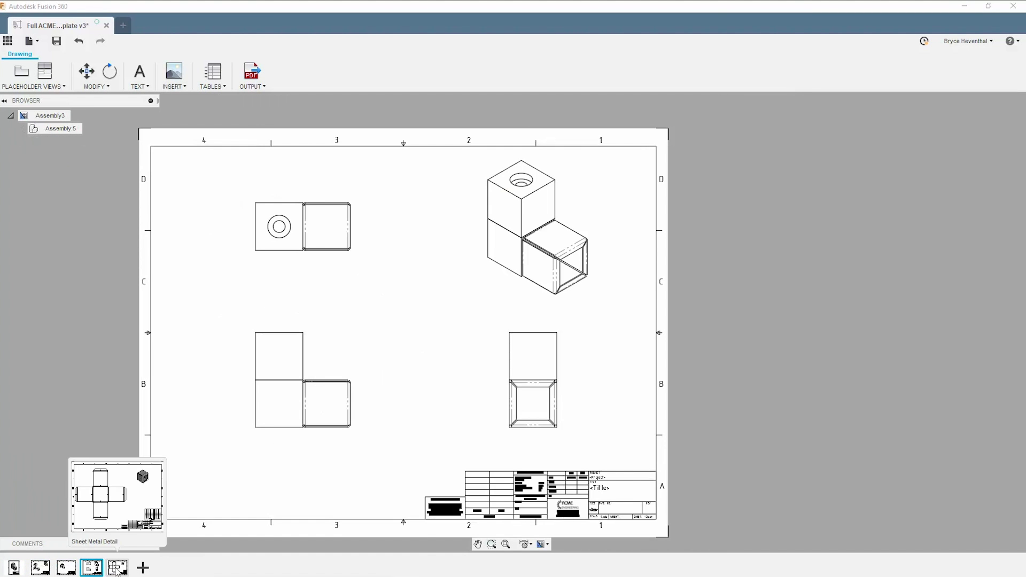
left_click(116, 568)
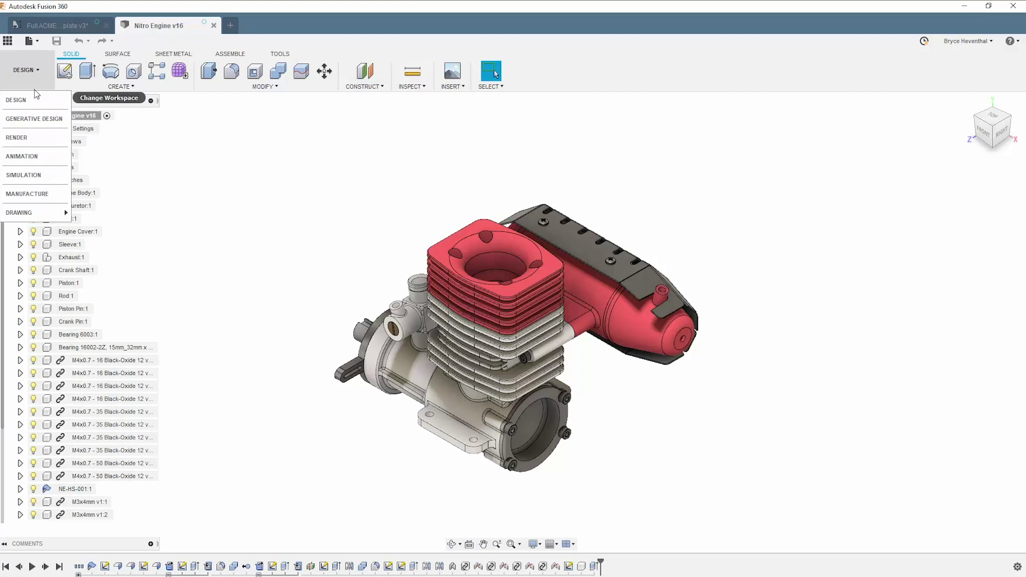
- Create a drawing from the Nitro Engine design using the Full ACME mm - C Template
mouse_move(32, 212)
left_click(97, 215)
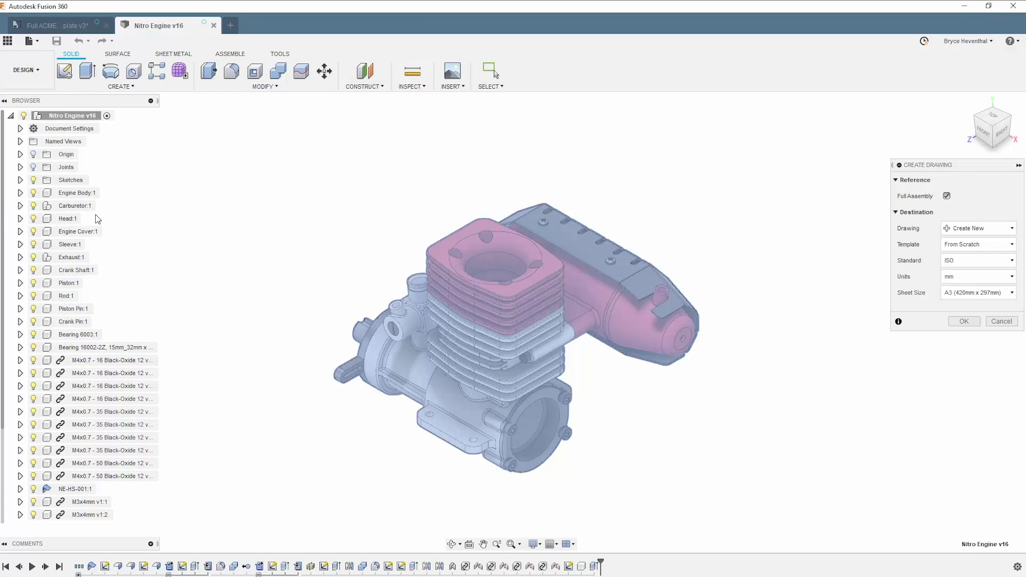
left_click(964, 245)
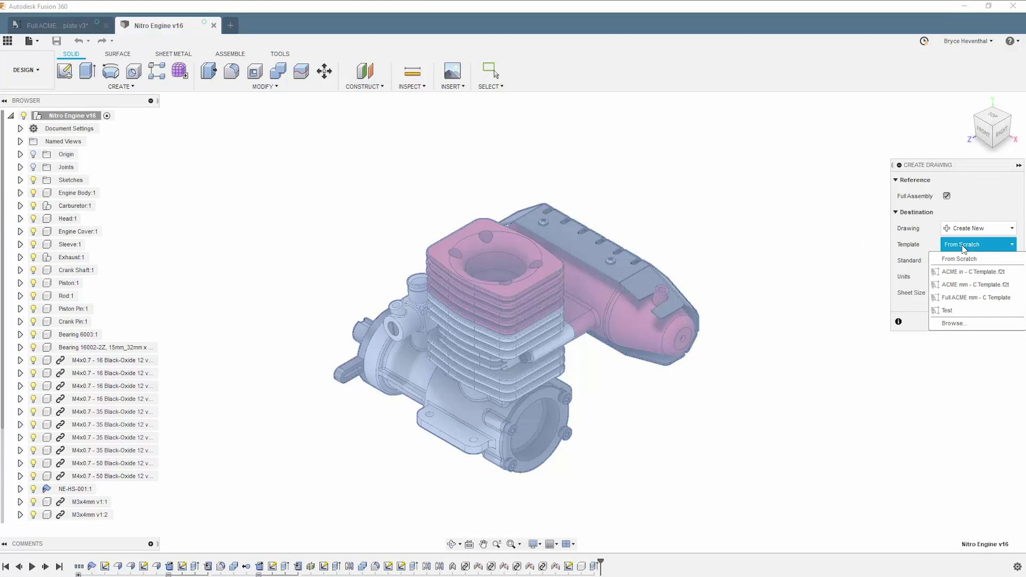
left_click(964, 298)
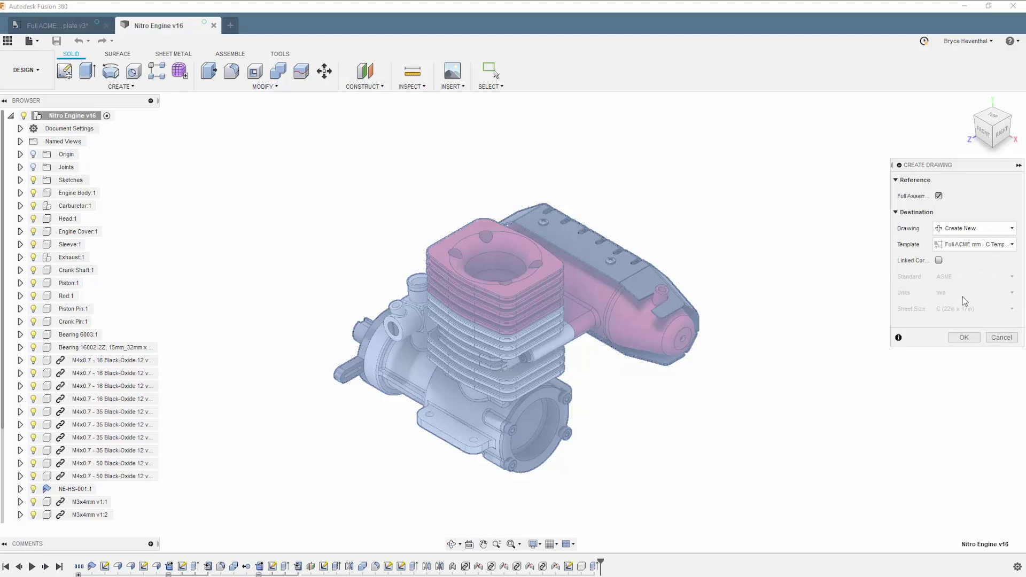
left_click(964, 338)
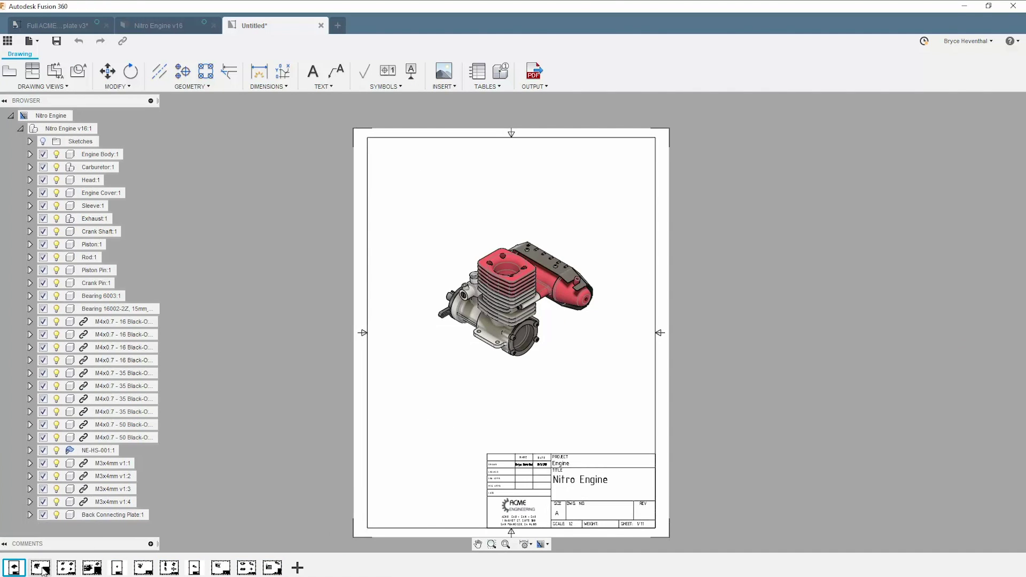
- Check the parts-list and flat pattern sheets, then start editing the first sheet's title block
left_click(43, 568)
left_click(272, 568)
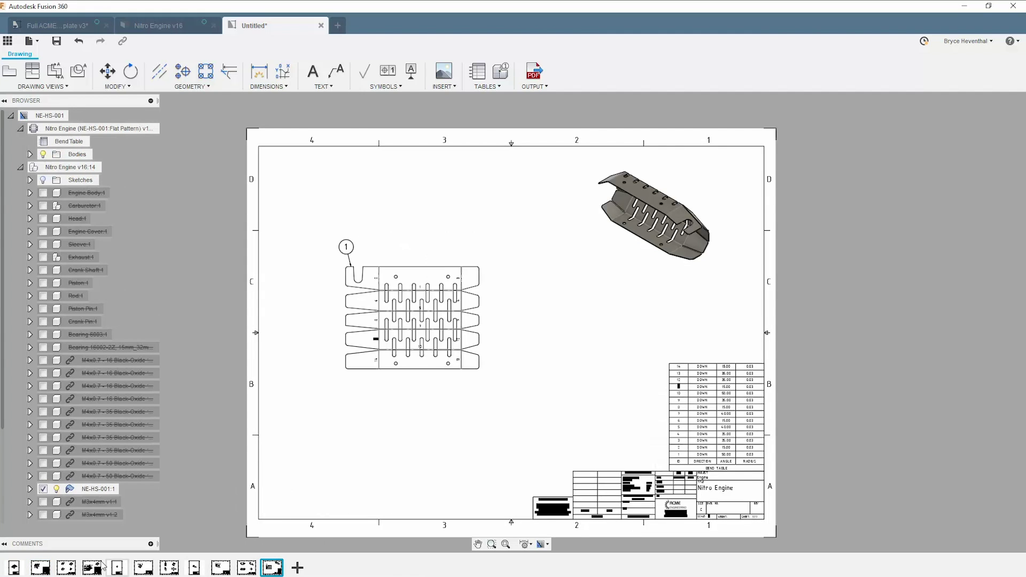
left_click(20, 568)
double_click(490, 511)
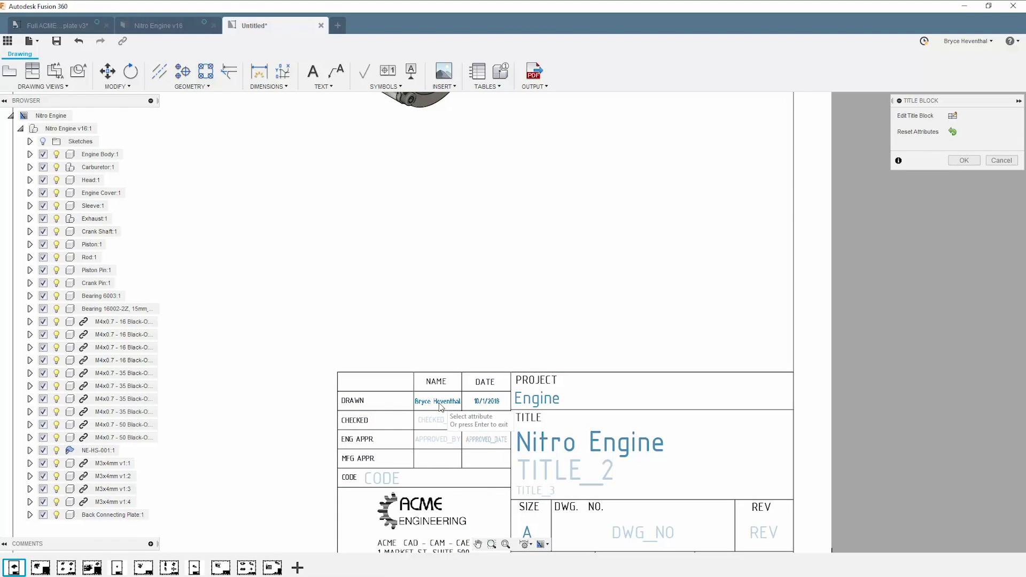
- Replace the DRAWN and CHECKED entries with the drafter's and checker's abbreviated names, and enter DWG NO 12022B
left_click(442, 402)
type("B.HEVENTHAL")
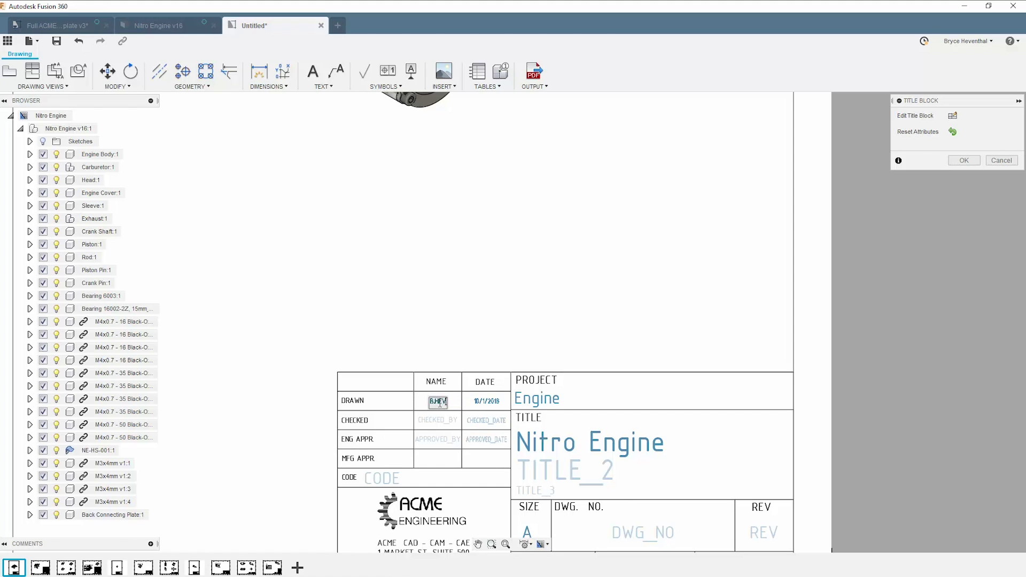
left_click(437, 422)
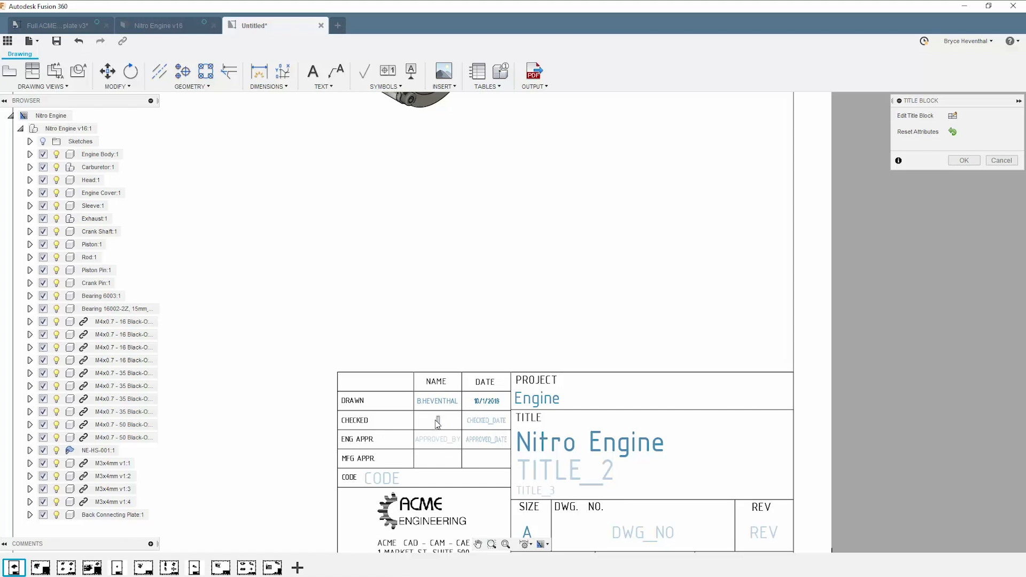
type("A.MAGNIN")
left_click(636, 540)
type("12022B")
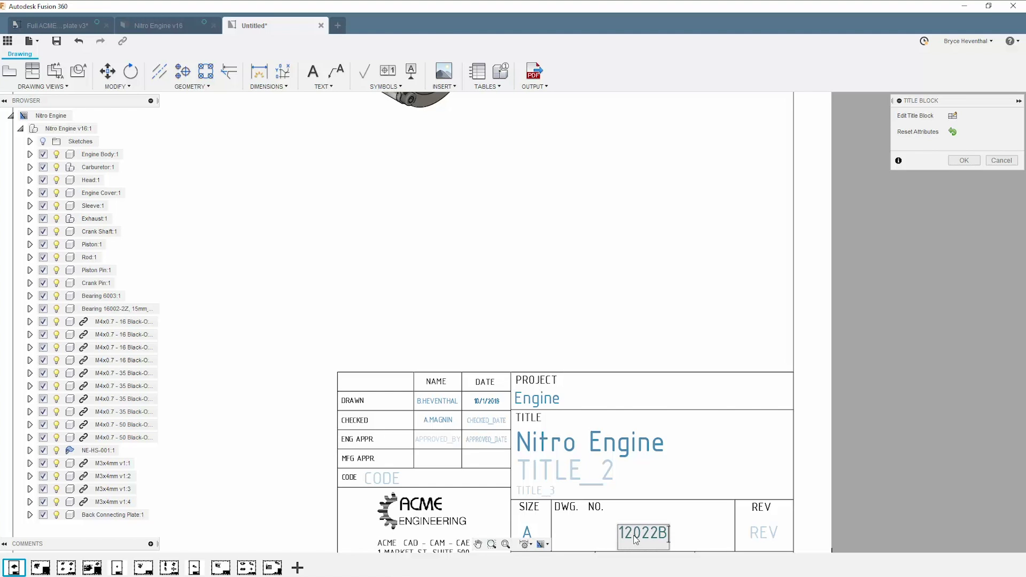